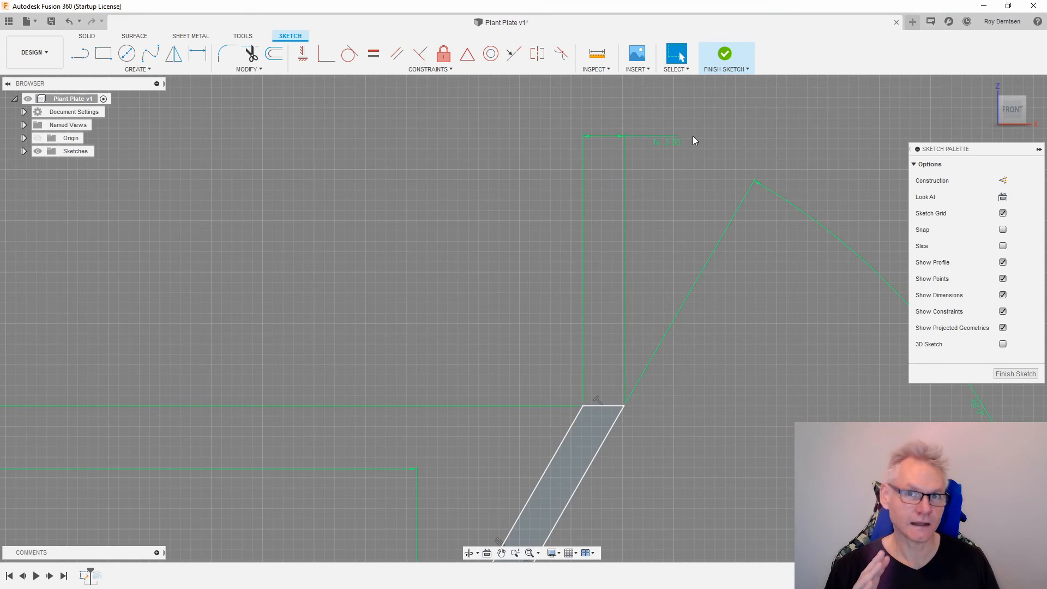
Roll the timeline forward to include the plate's Revolve feature and review that feature's settings.
scroll(661, 176, down, 5)
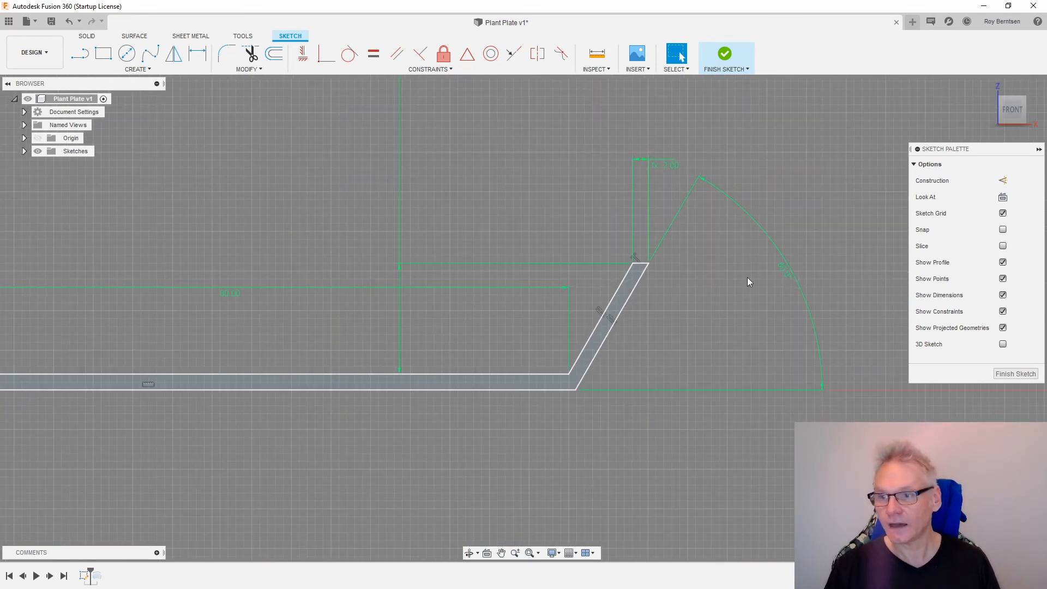
scroll(832, 355, down, 3)
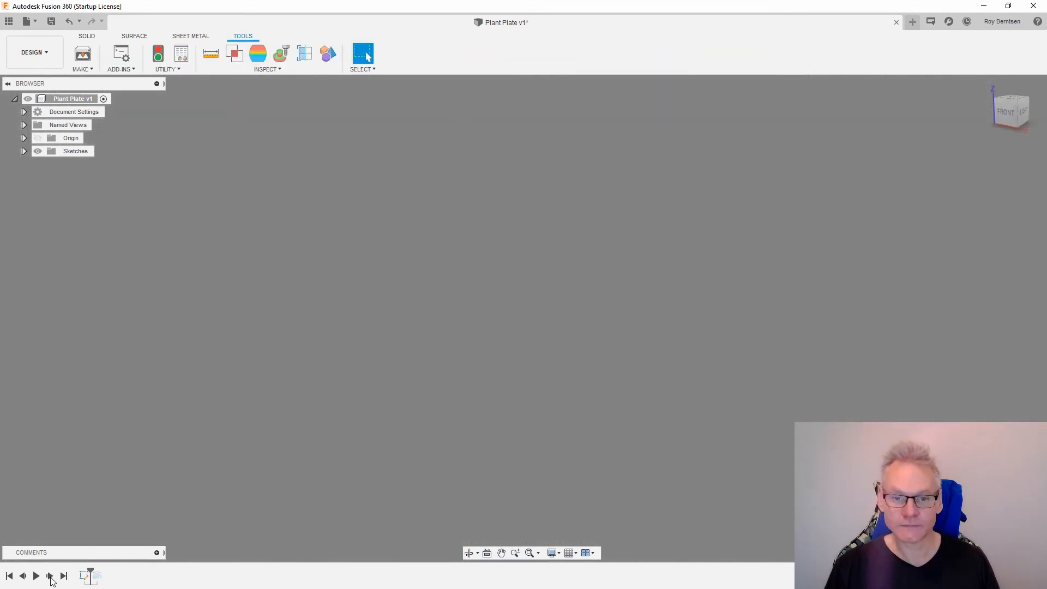
click(49, 576)
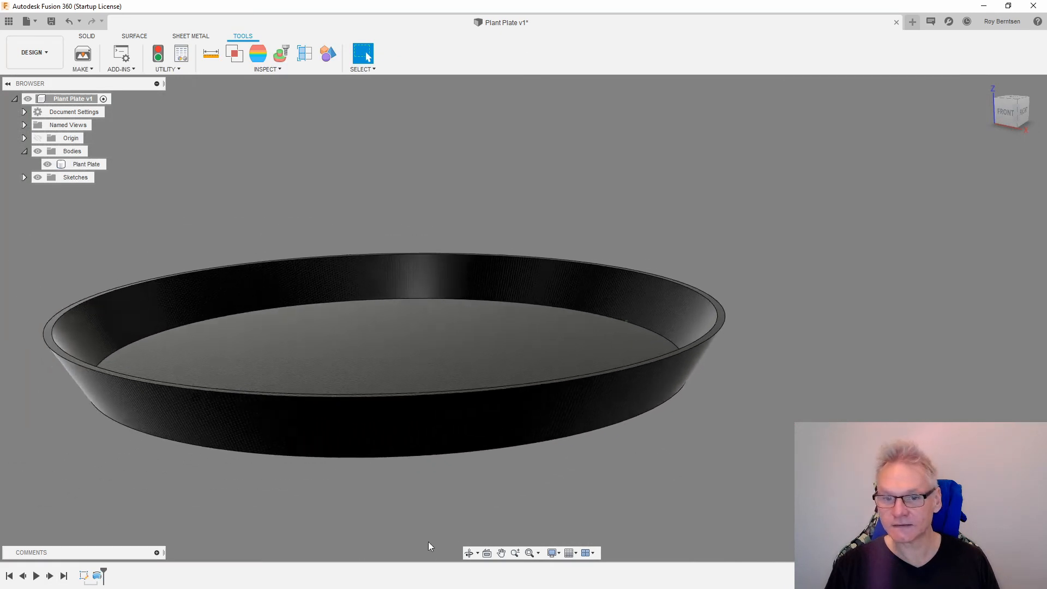
double_click(84, 576)
shift+middle_drag(523, 327, 496, 331)
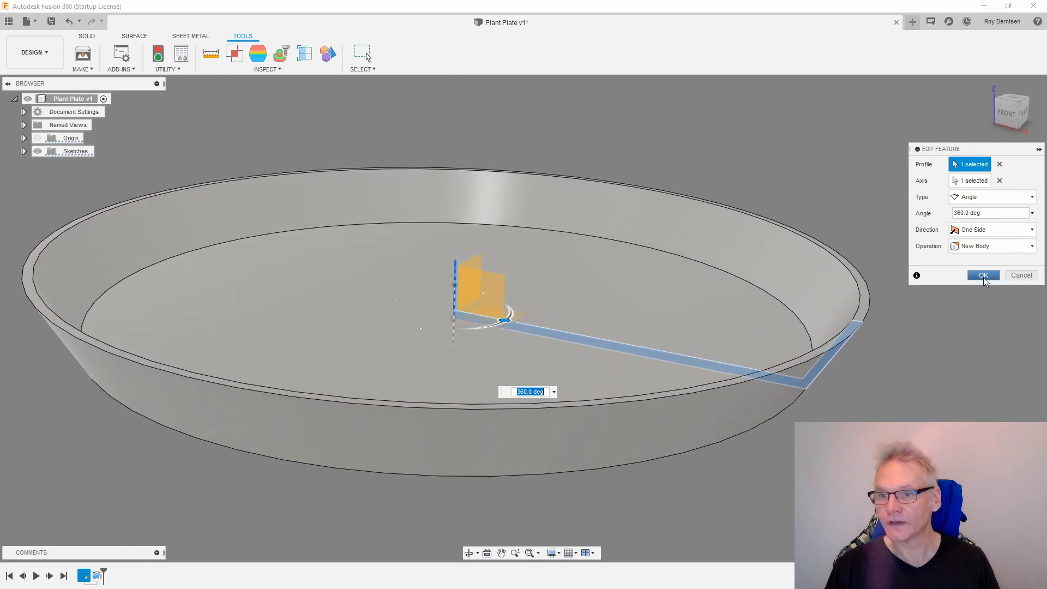
click(983, 274)
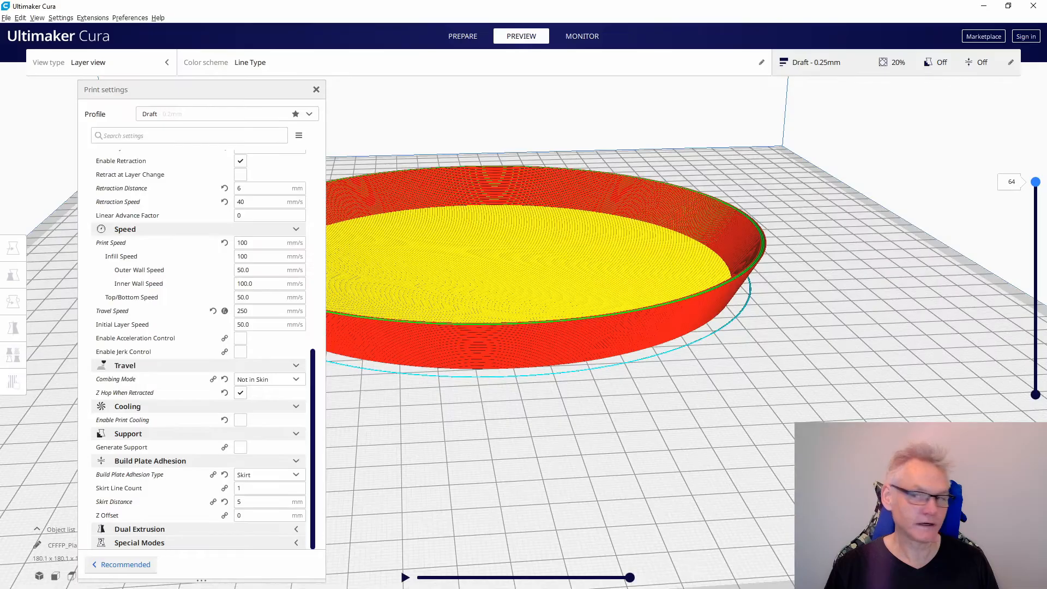
Switch to Ultimaker Cura, close the print settings and examine the sliced plate's rim up close.
click(317, 90)
scroll(926, 223, up, 5)
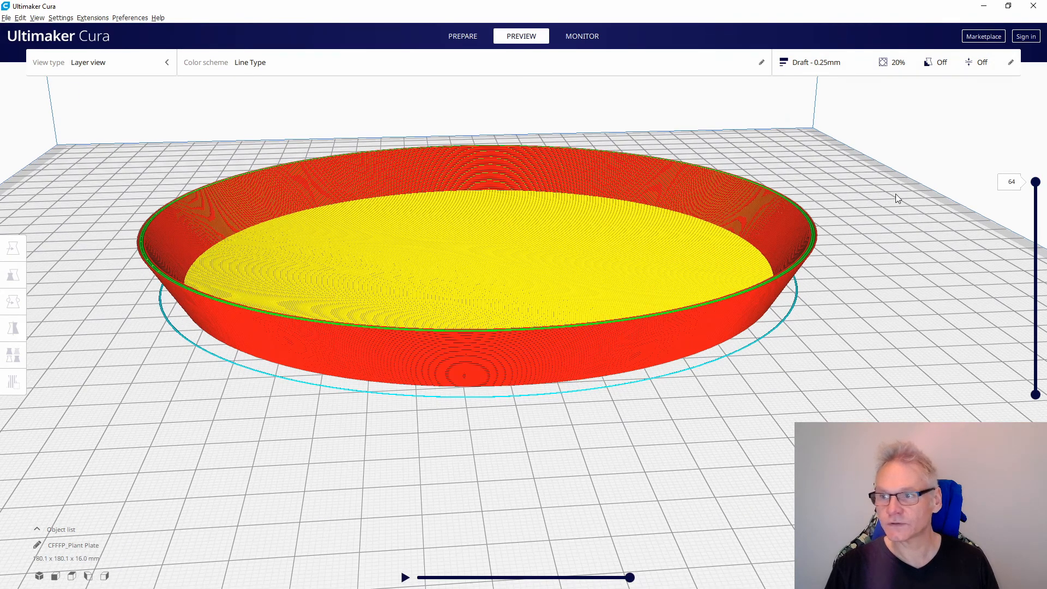
scroll(936, 192, up, 4)
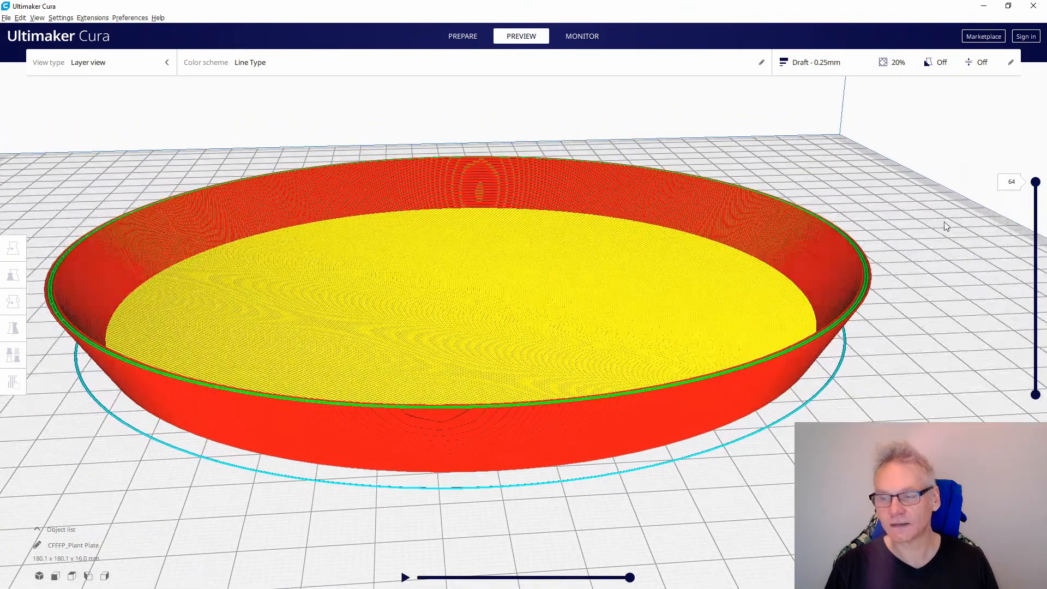
scroll(948, 234, up, 3)
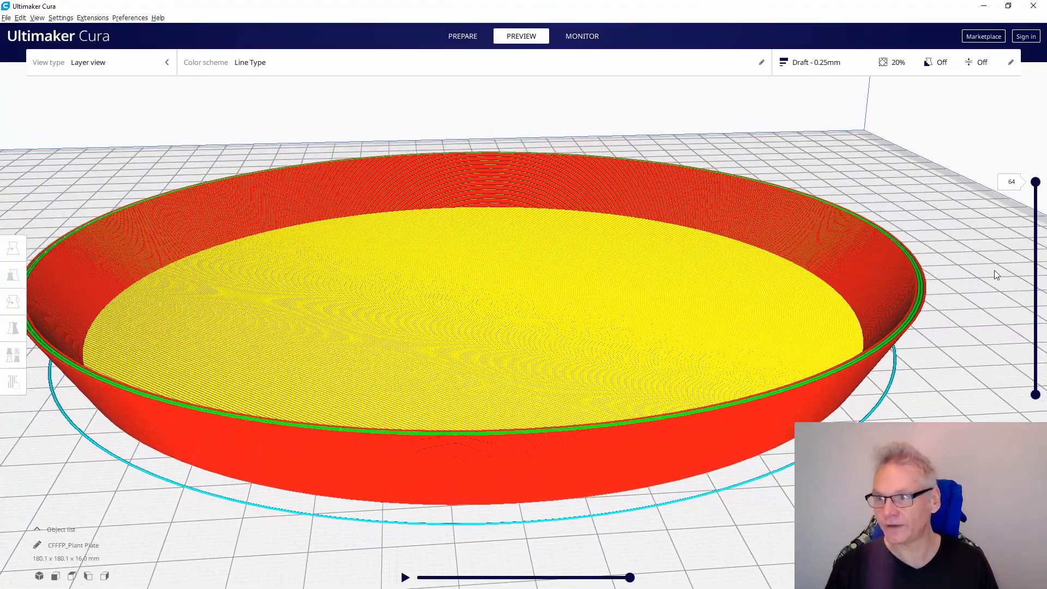
scroll(995, 270, up, 3)
middle_drag(889, 265, 698, 258)
Lower the layer preview to layer 52, inspect the rim's wall lines, and return to layer 64.
drag(1035, 182, 1036, 219)
scroll(762, 400, up, 2)
scroll(816, 378, up, 5)
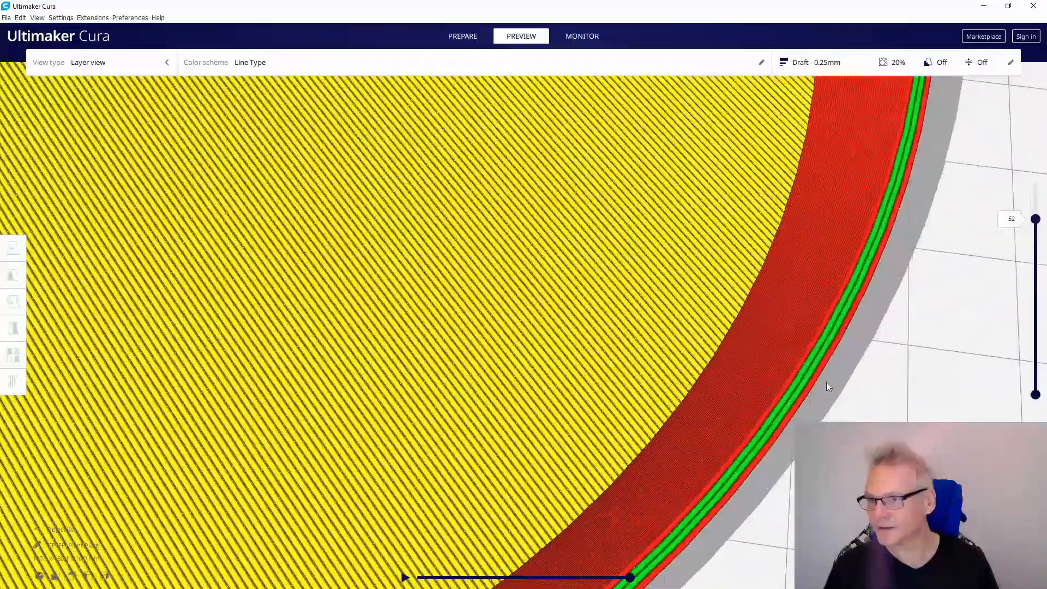
middle_drag(874, 384, 829, 363)
drag(1035, 219, 1045, 182)
scroll(958, 246, down, 5)
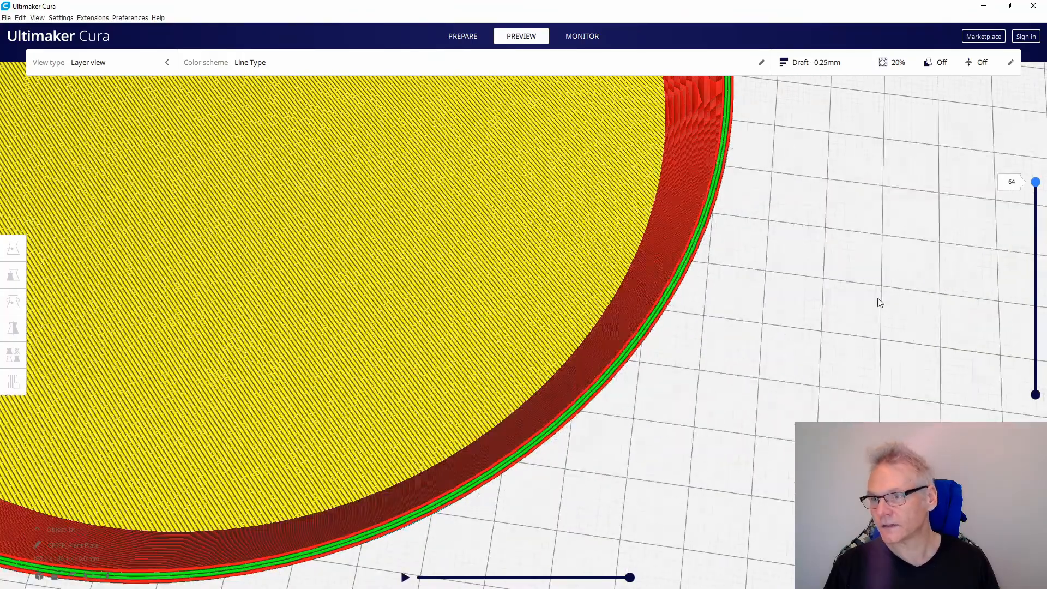
right_drag(879, 300, 829, 244)
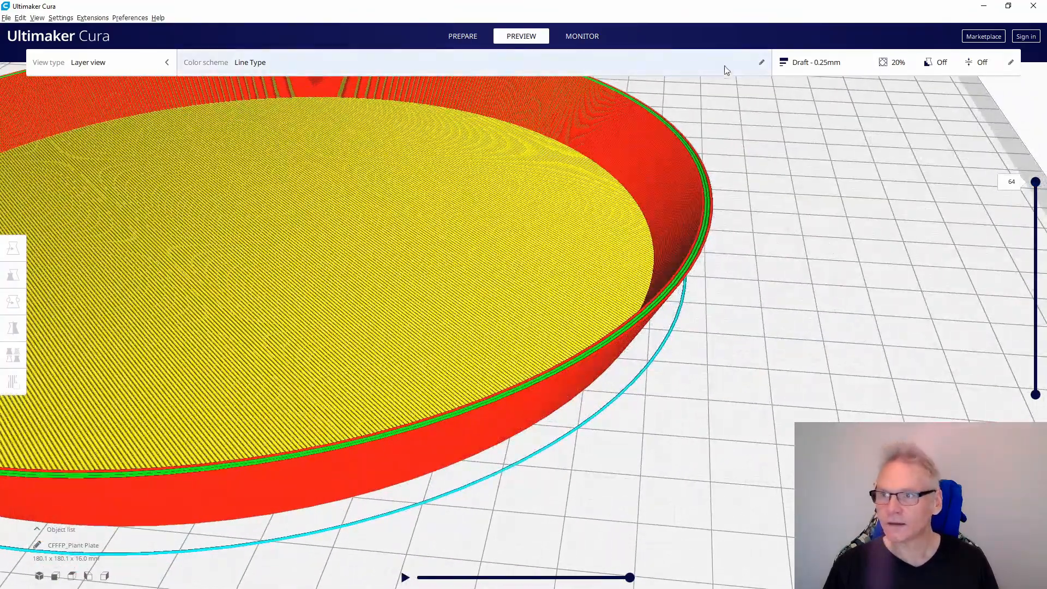
Set the Wall Line Width to 0.4 mm and inspect the rim's wall lines from layer 64 down to layer 30.
click(836, 64)
scroll(273, 214, up, 10)
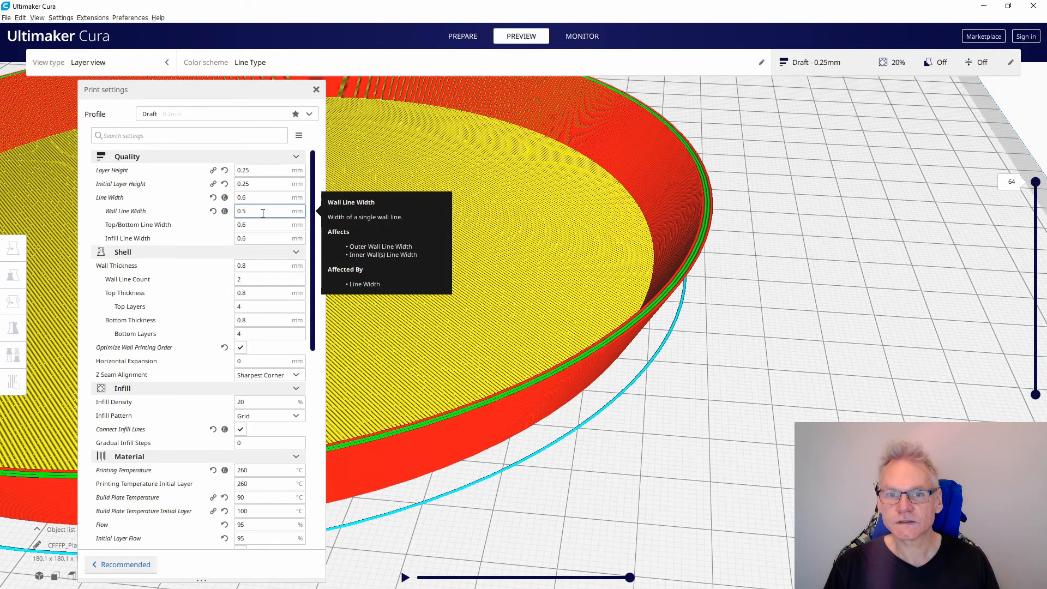
text(4)
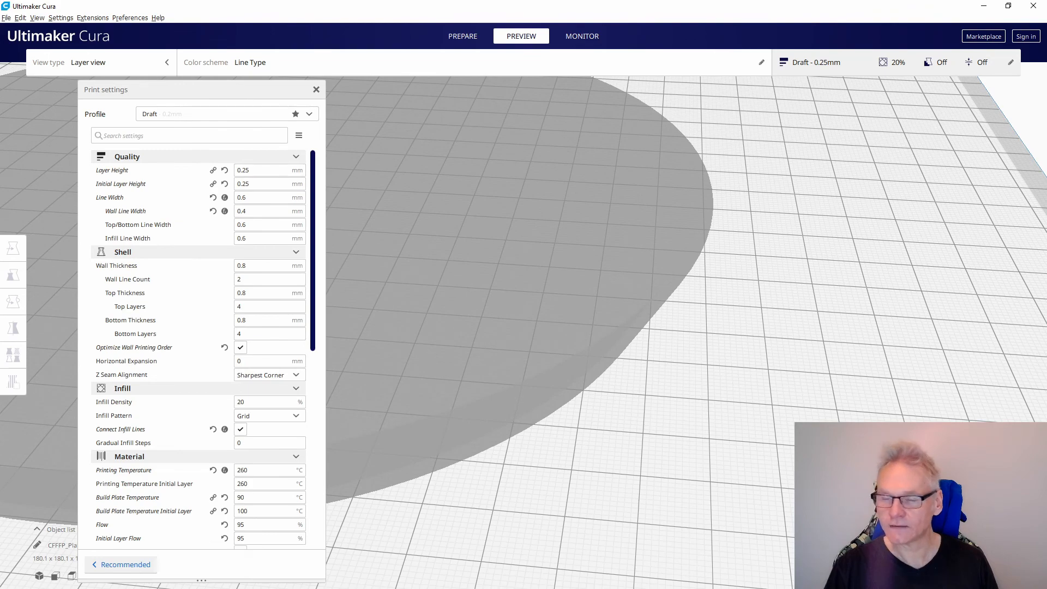
scroll(844, 243, up, 5)
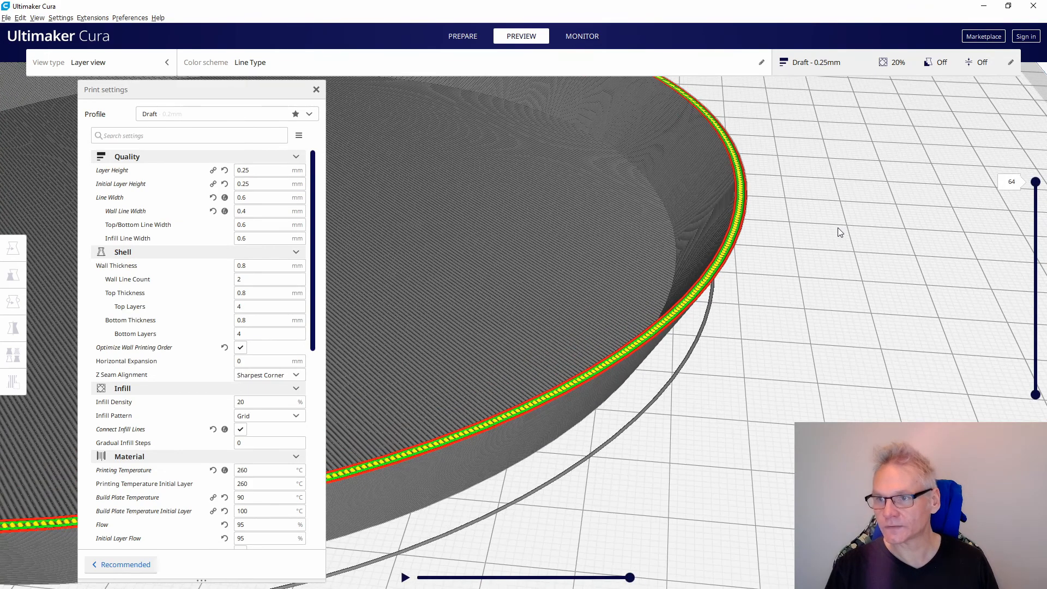
scroll(863, 252, up, 2)
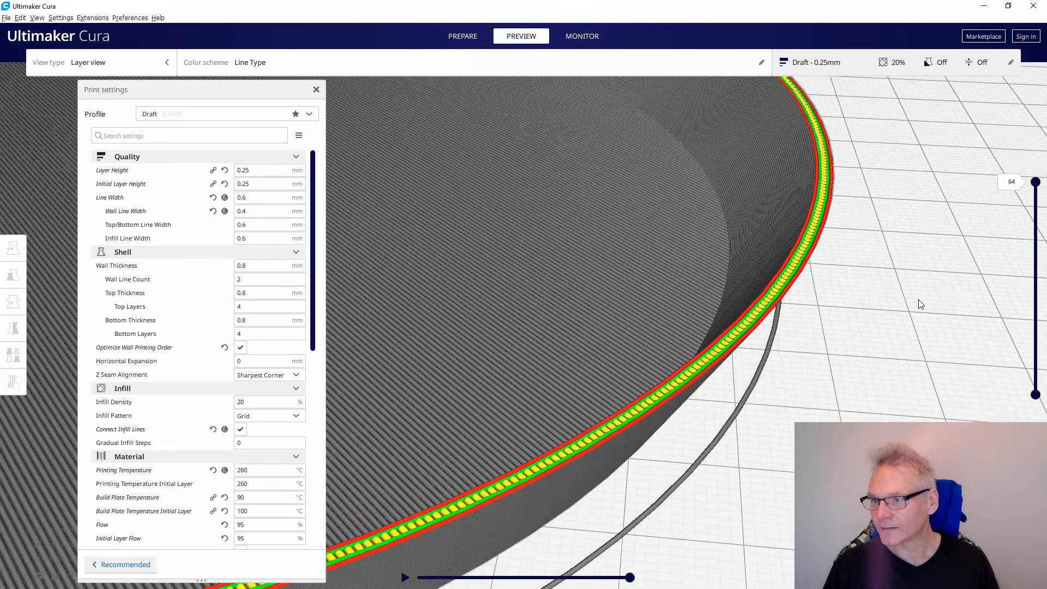
scroll(902, 354, up, 2)
scroll(901, 346, up, 2)
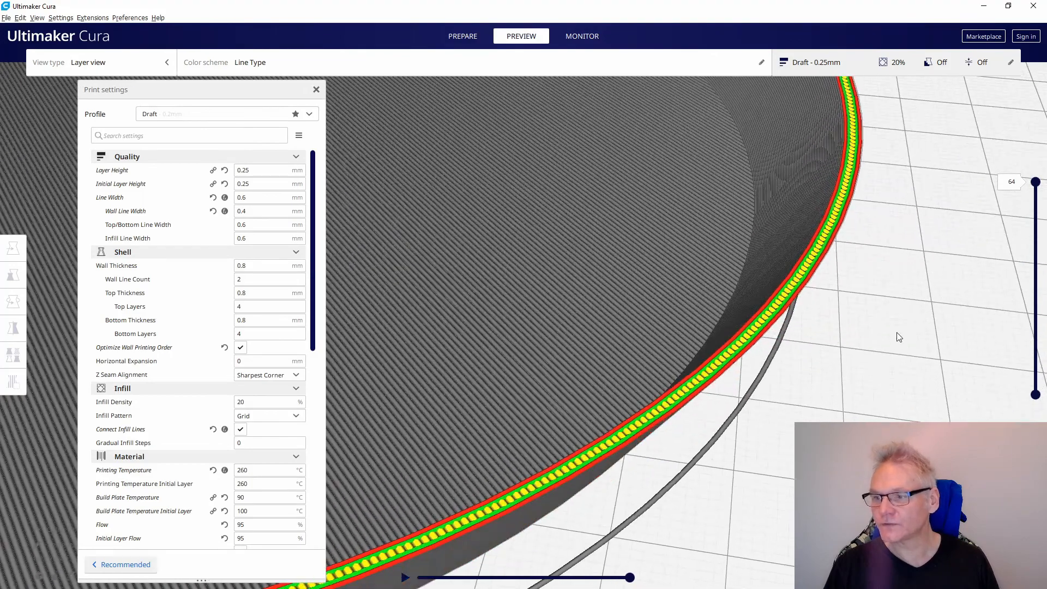
scroll(915, 238, up, 2)
scroll(963, 262, up, 2)
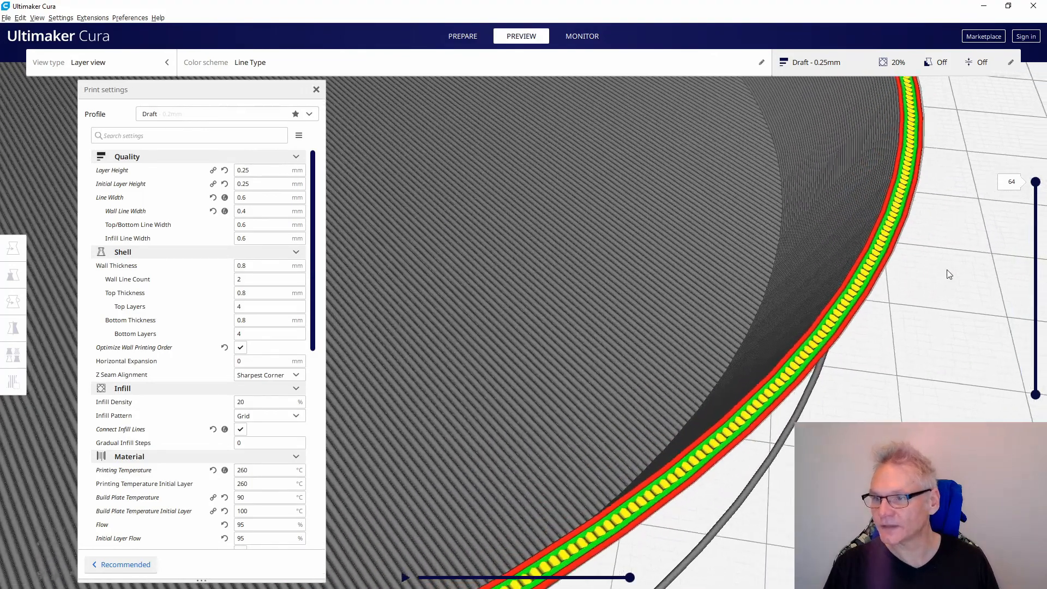
drag(1036, 182, 1036, 267)
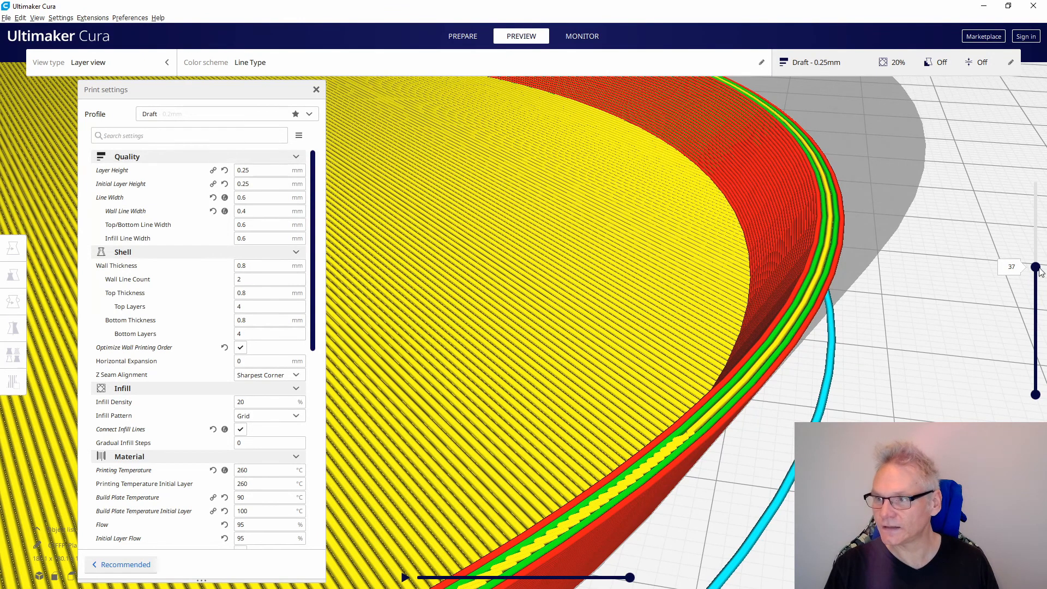
drag(1039, 279, 1026, 296)
Set the Wall Line Width to 0.5 mm and inspect the rim's wall lines up to layer 64.
double_click(258, 212)
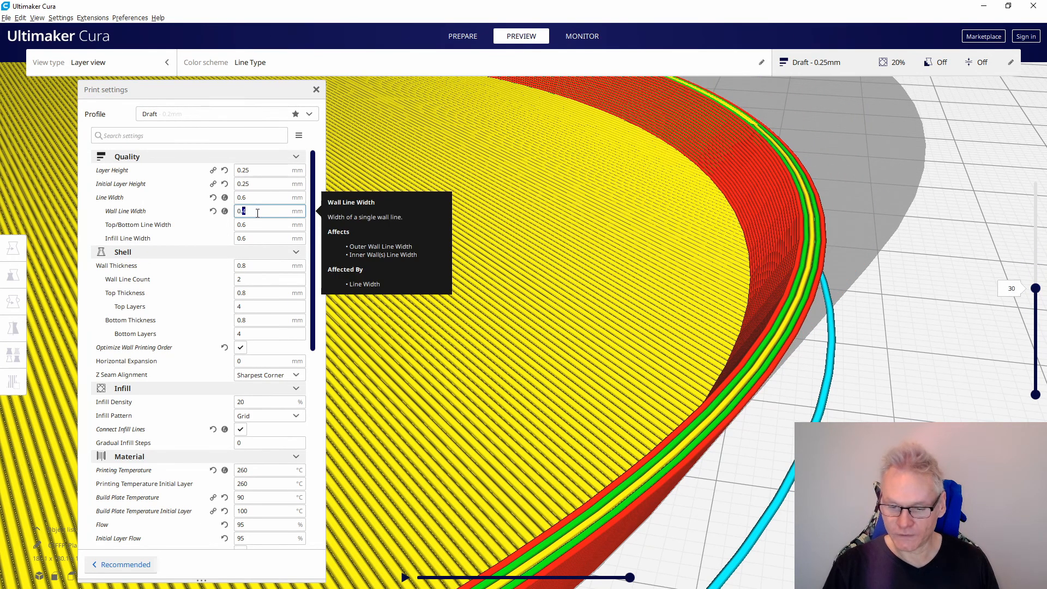
text(5)
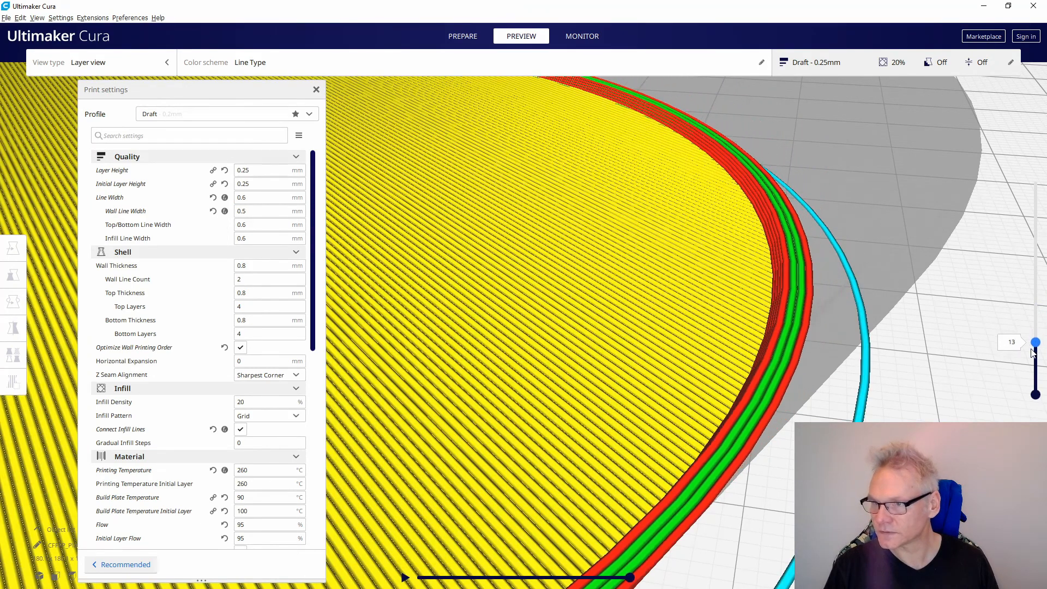
drag(1037, 293, 1040, 181)
scroll(965, 241, down, 2)
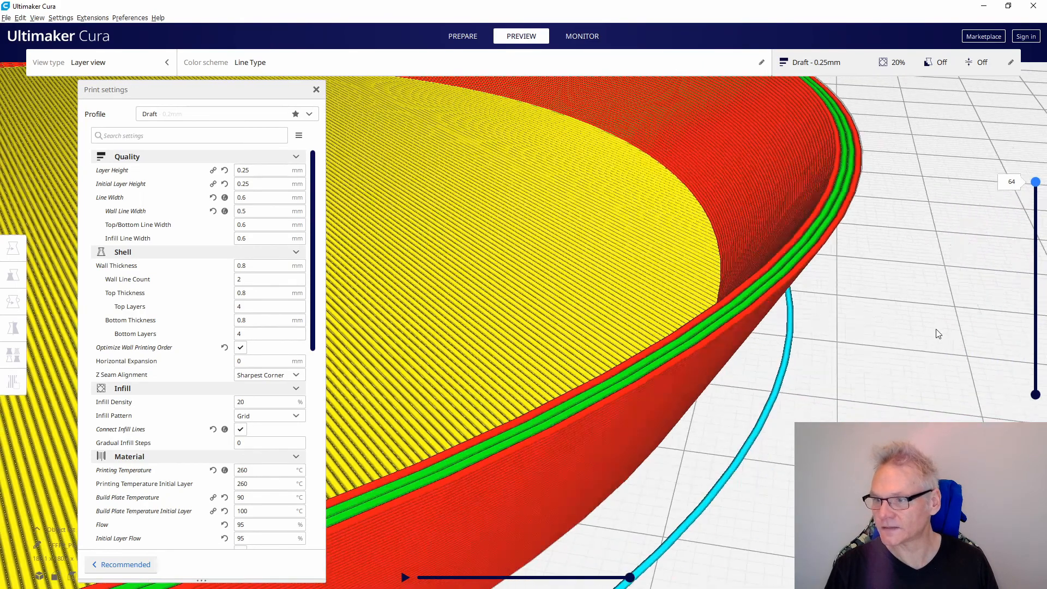
right_drag(938, 334, 979, 221)
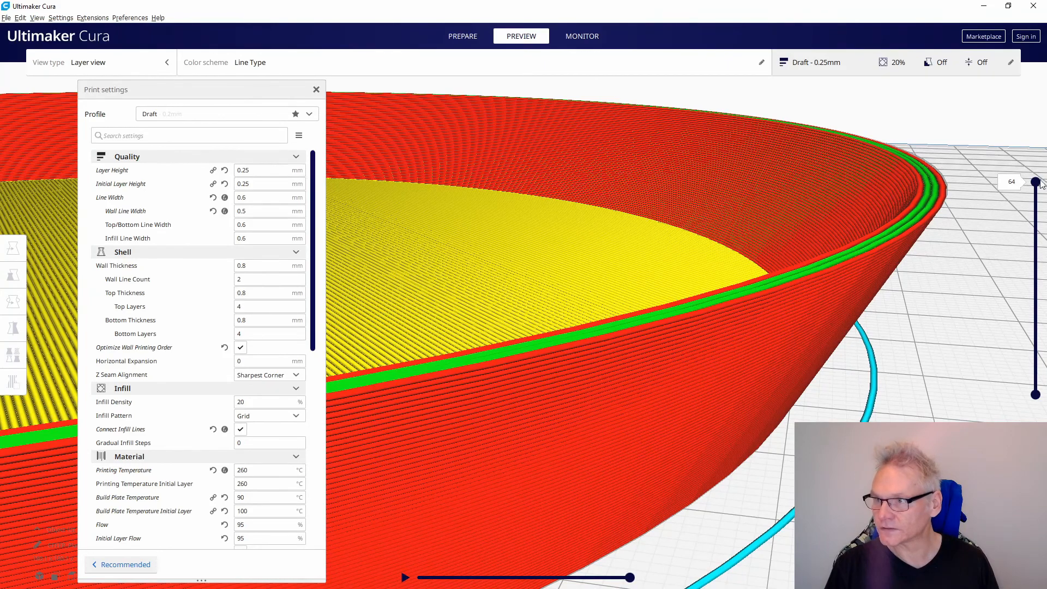
Examine the plate's lowest layers one by one from the base up to the wall, and return to layer 64.
drag(1036, 195, 994, 416)
key(Up)
key(Up)
key(Up)
key(Up)
key(Up)
key(Up)
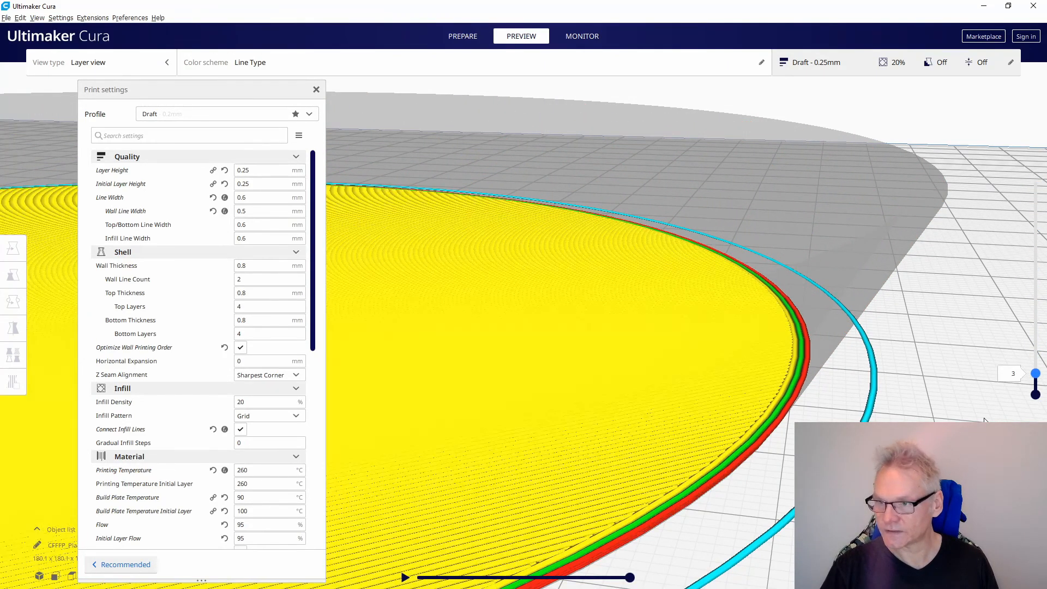
key(Up)
key(Up)
key(Up)
key(Up)
key(Up)
key(Up)
key(Up)
key(Up)
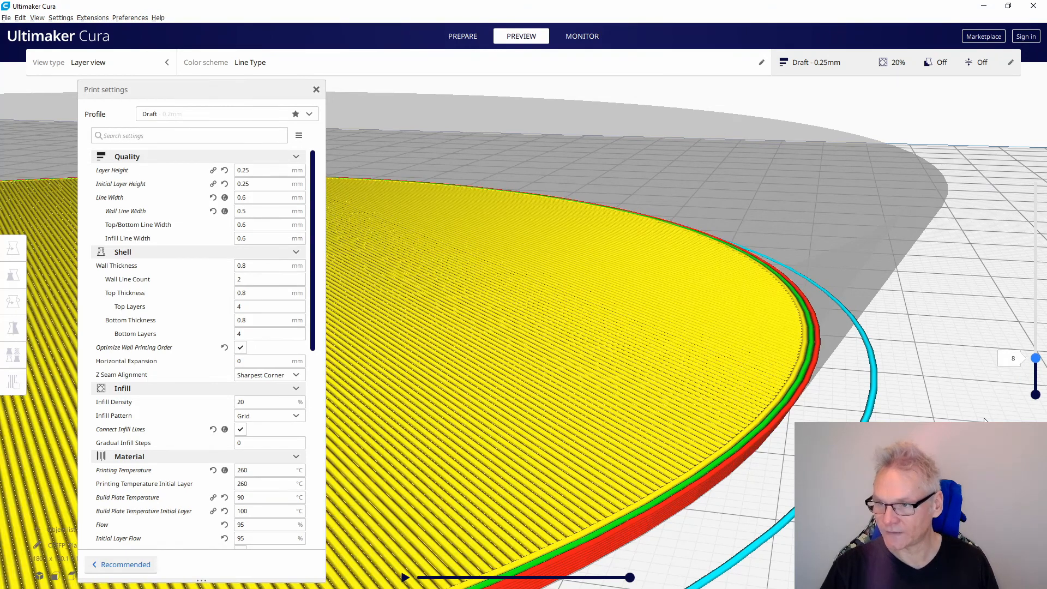
key(Up)
key(Up)
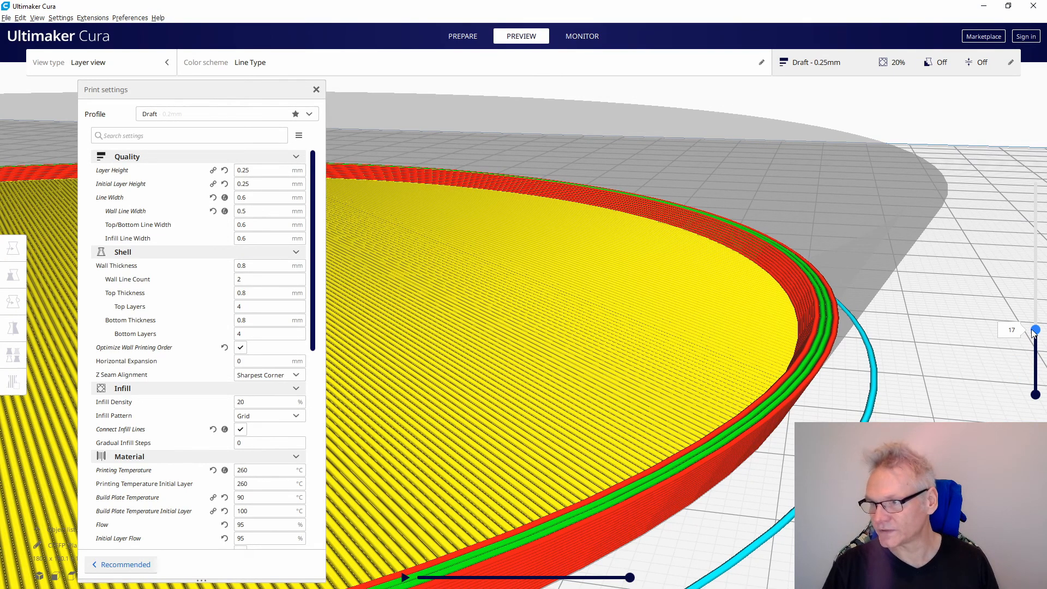
drag(1037, 331, 1035, 180)
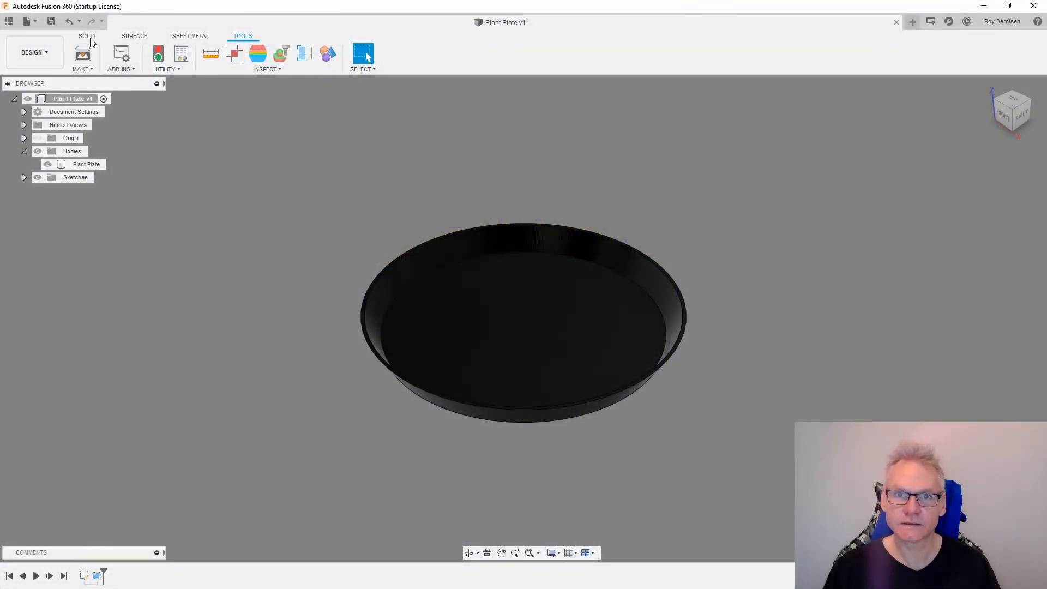
Switch to Fusion 360, create an empty component named Plant Pot, and start a sketch on the front plane.
click(91, 38)
click(235, 61)
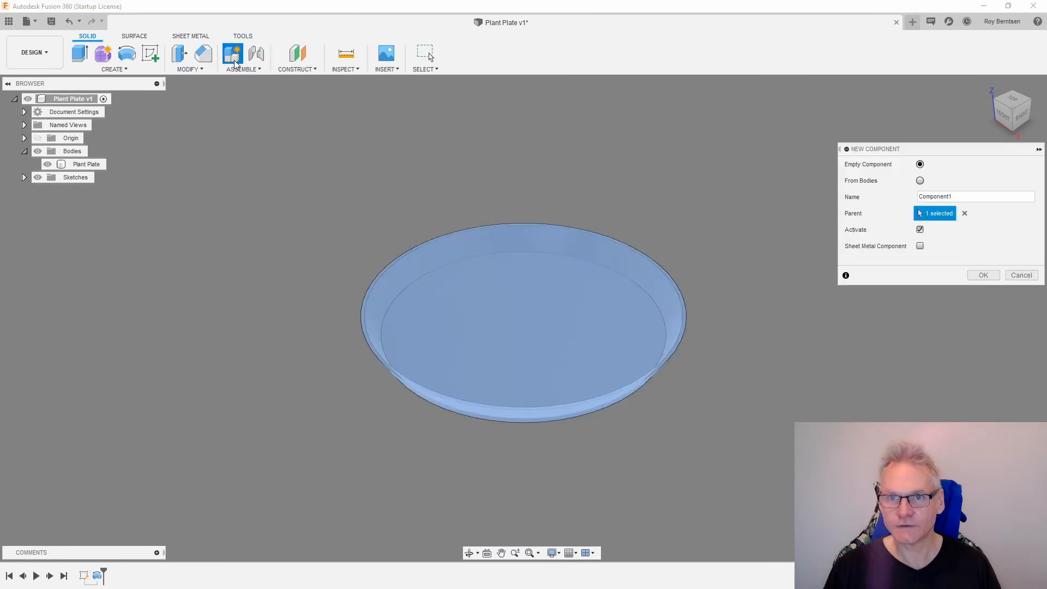
drag(962, 198, 933, 199)
click(152, 57)
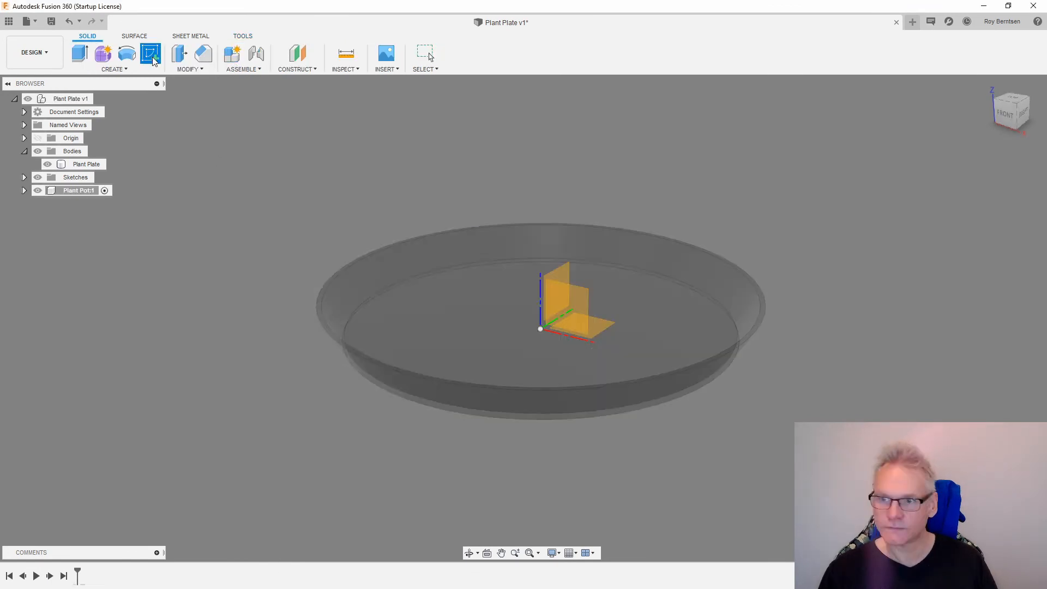
click(567, 321)
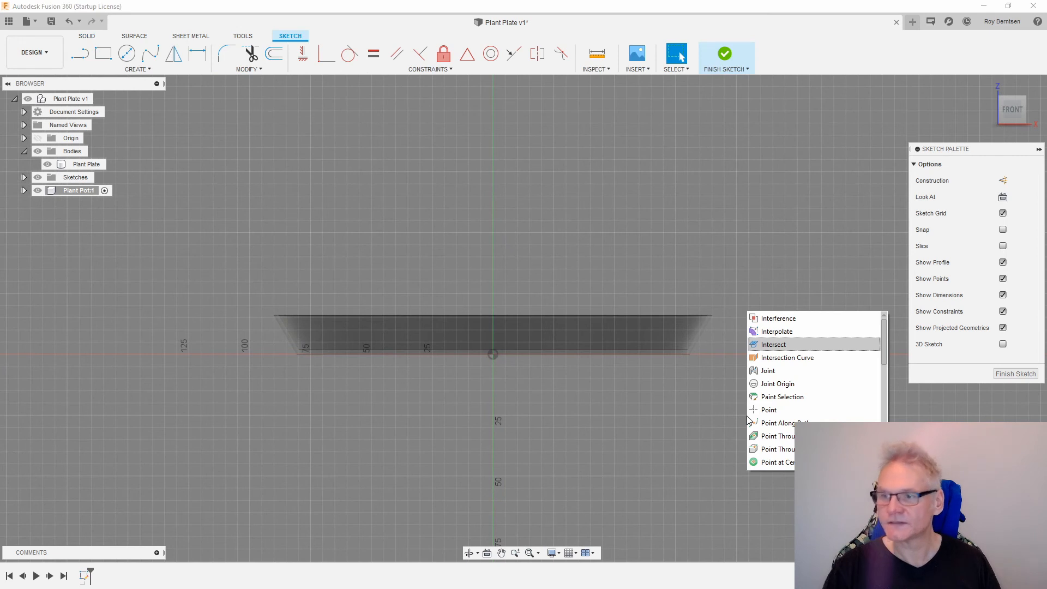
Intersect the Plant Plate body with the sketch plane using the body selection filter, and enable the Slice display.
key(Return)
click(984, 181)
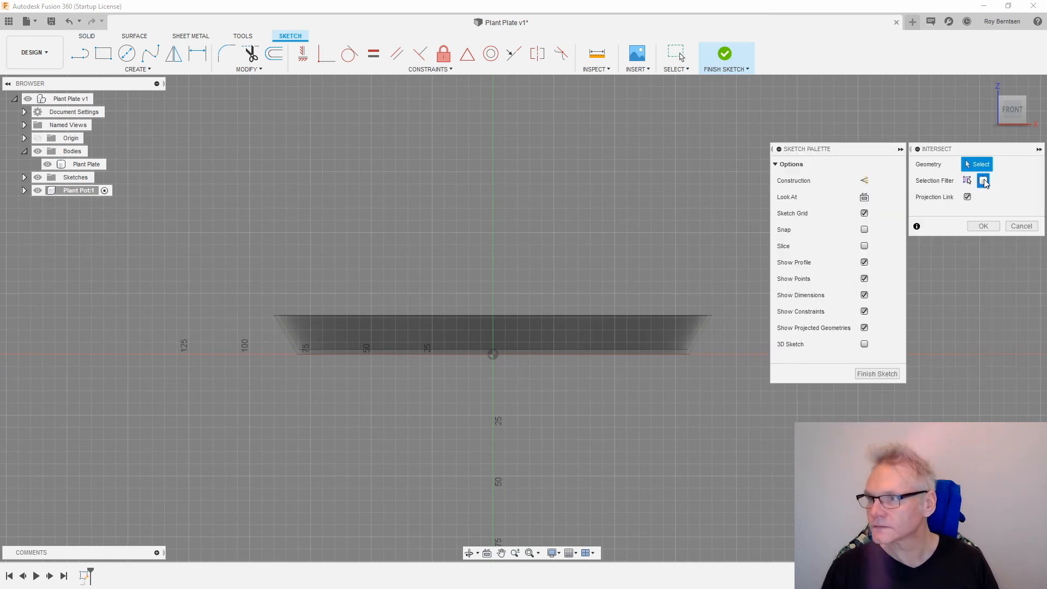
click(623, 349)
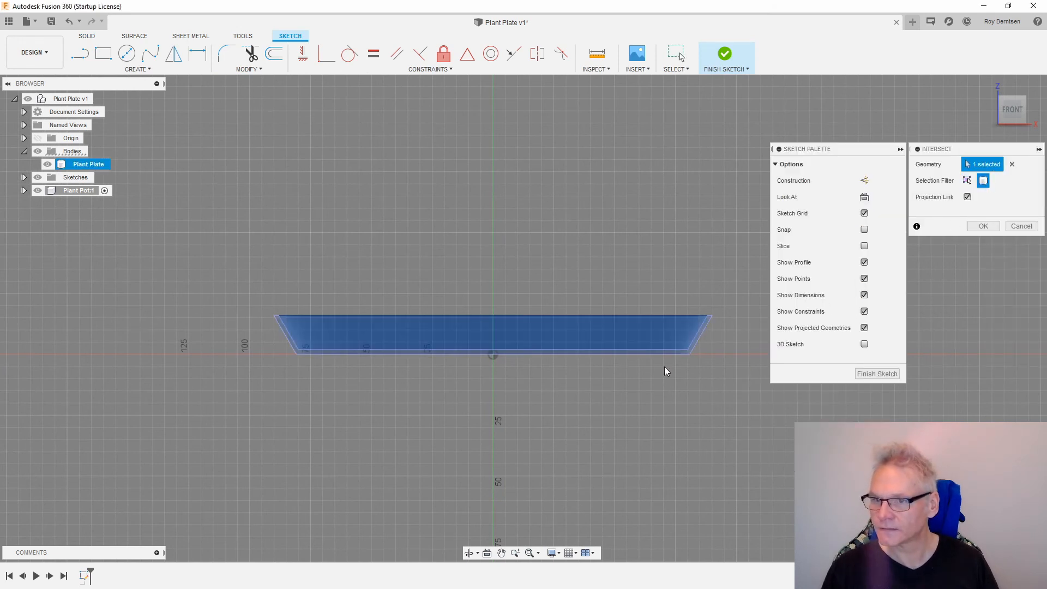
click(985, 226)
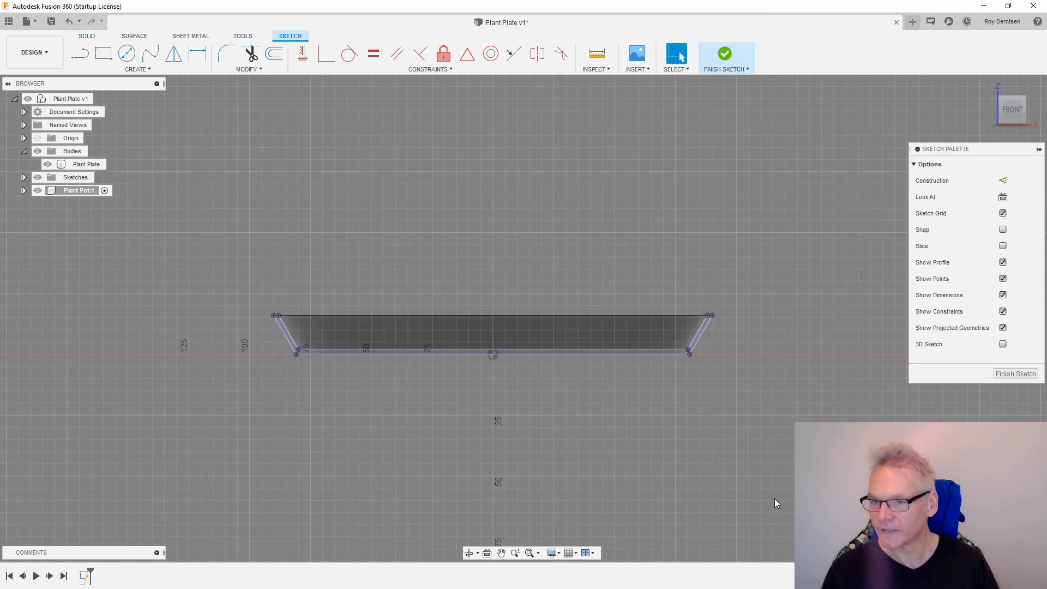
click(1003, 246)
shift+middle_drag(502, 396, 567, 443)
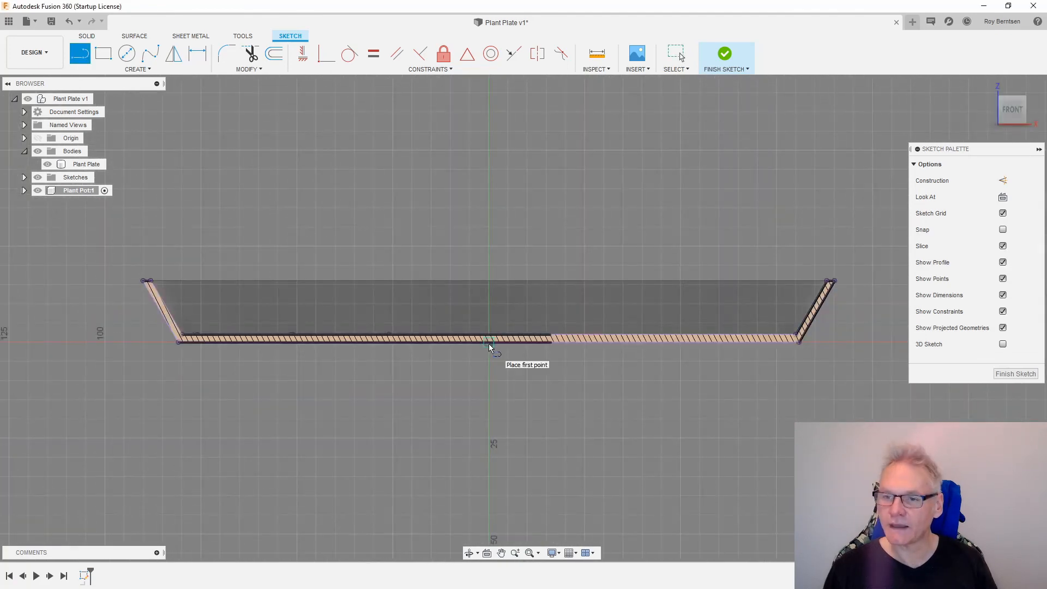
Draw a vertical line up from the origin and set its length to 155 mm.
click(489, 340)
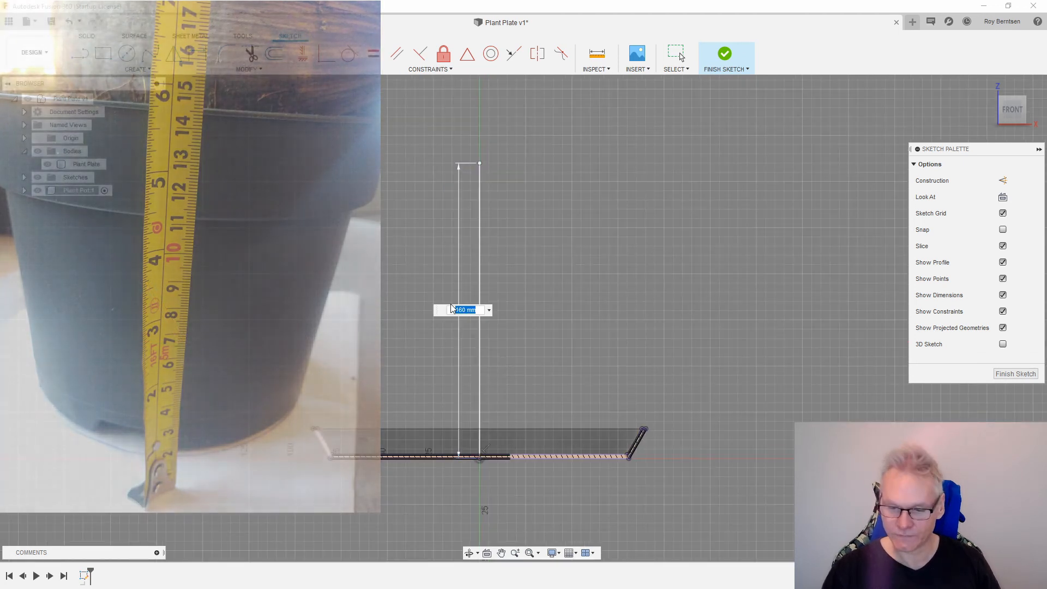
text(155)
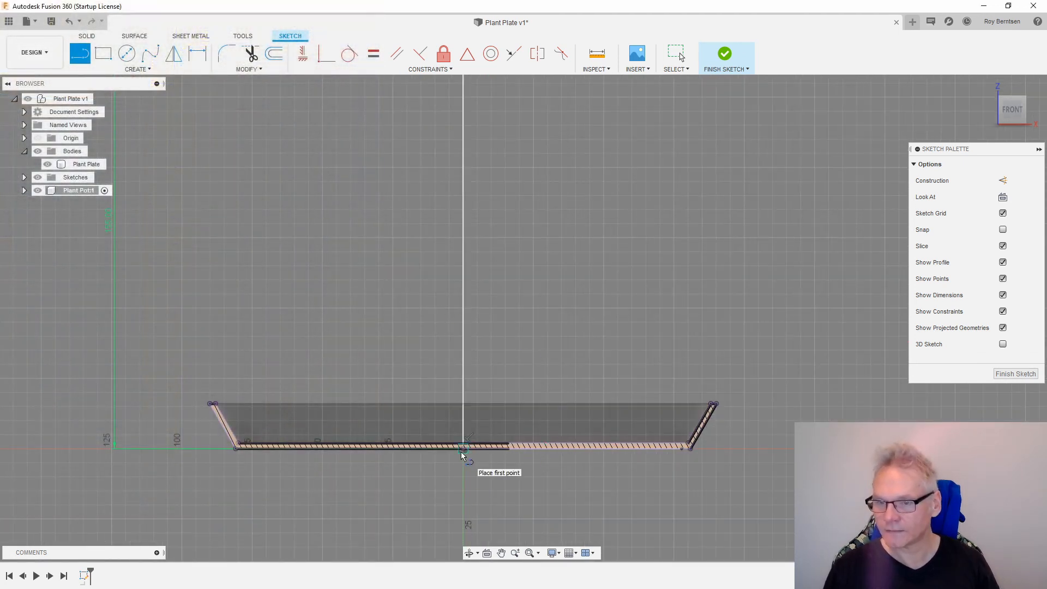
Draw a horizontal base line from the origin outward along the plate's bottom and set its length to 75 mm.
click(462, 453)
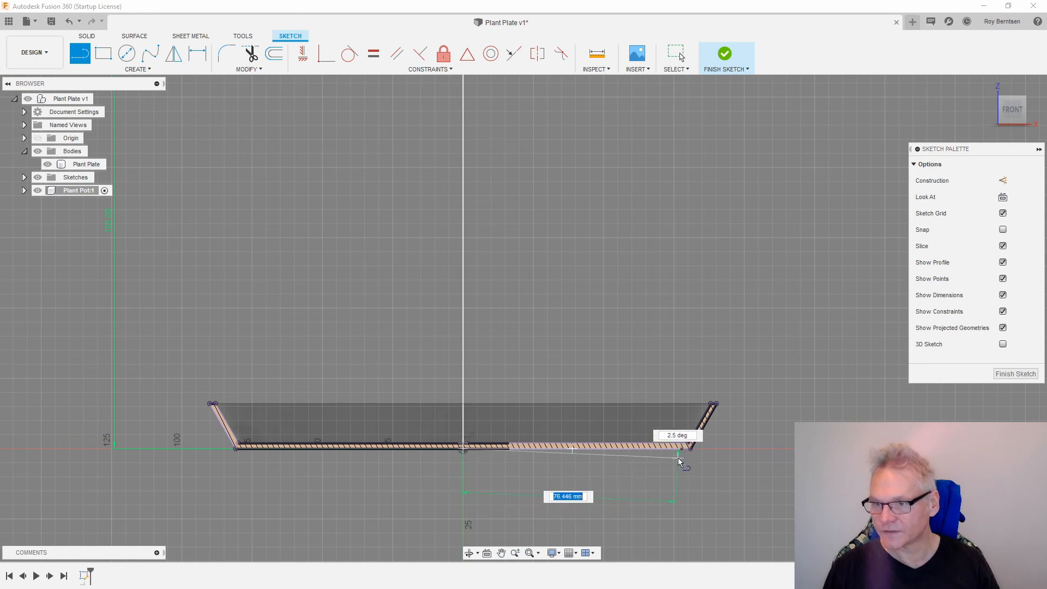
click(690, 447)
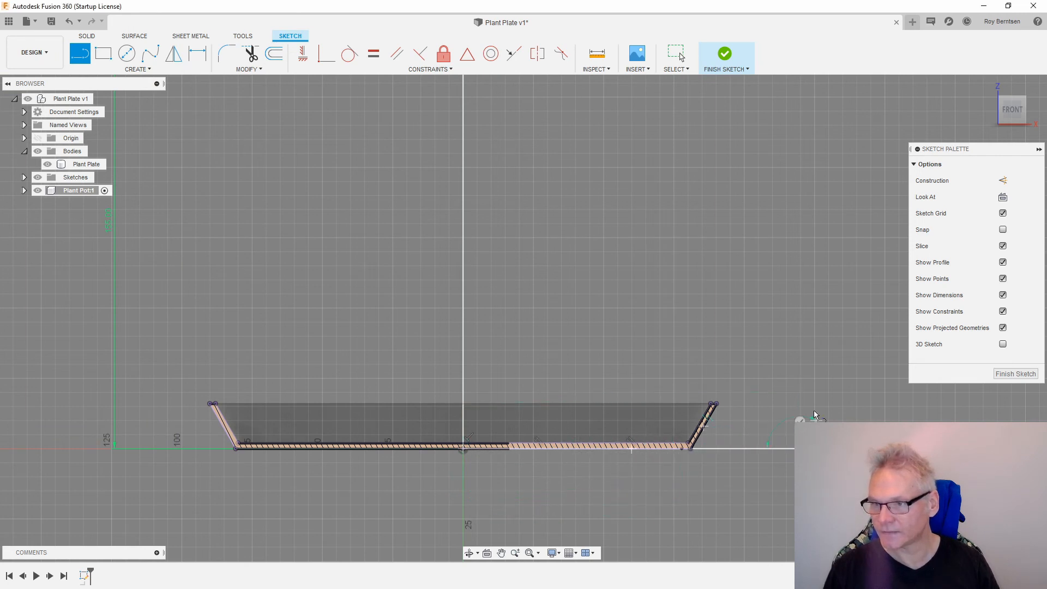
scroll(729, 427, down, 1)
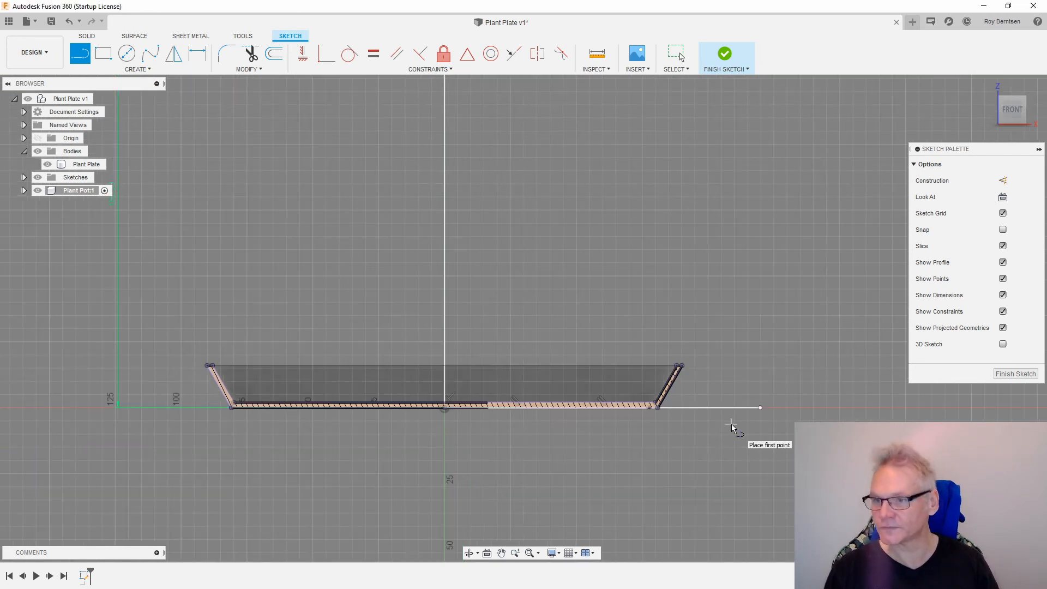
key(d)
click(720, 407)
click(678, 472)
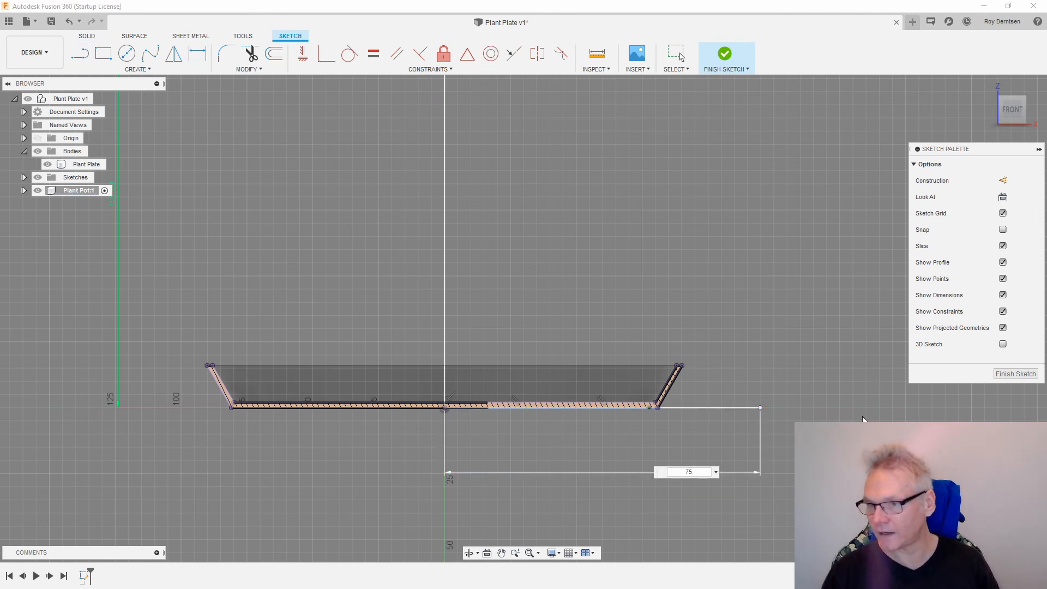
key(Return)
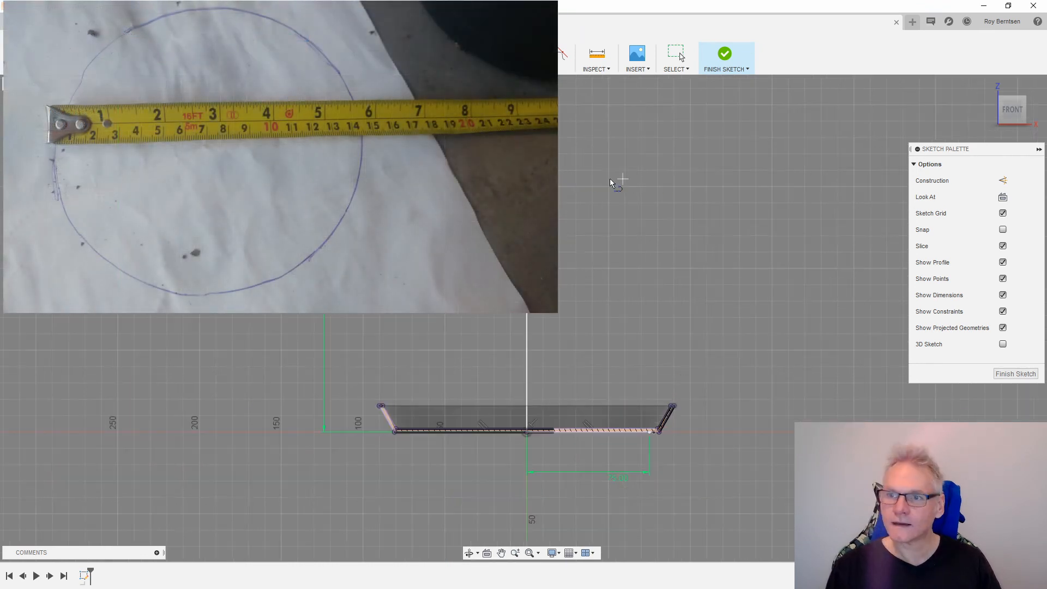
Draw a horizontal line outward from the upper end of the vertical line and set its length to 210/2 mm.
key(l)
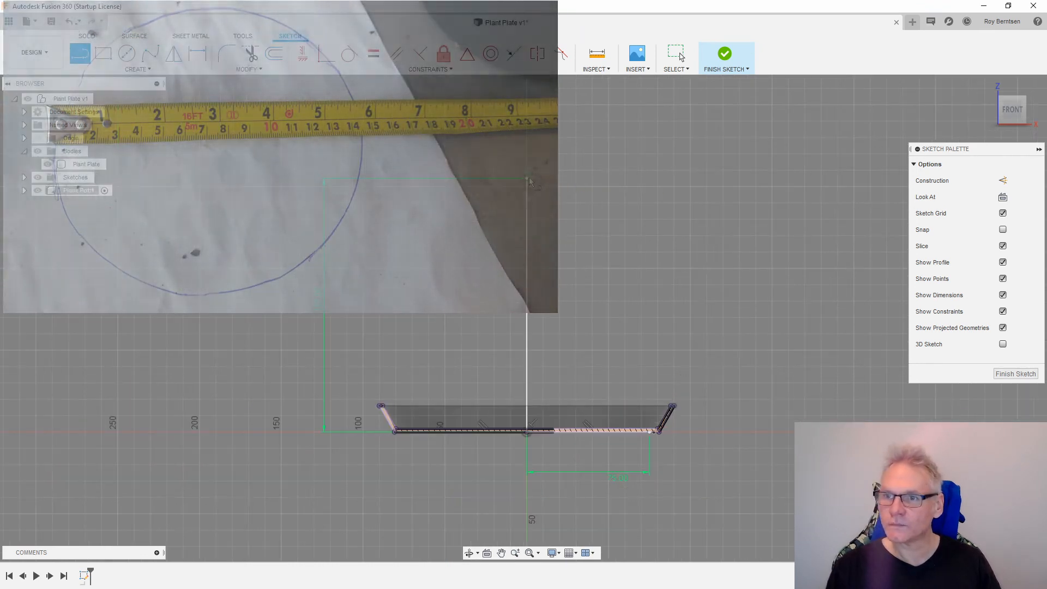
click(527, 178)
click(764, 178)
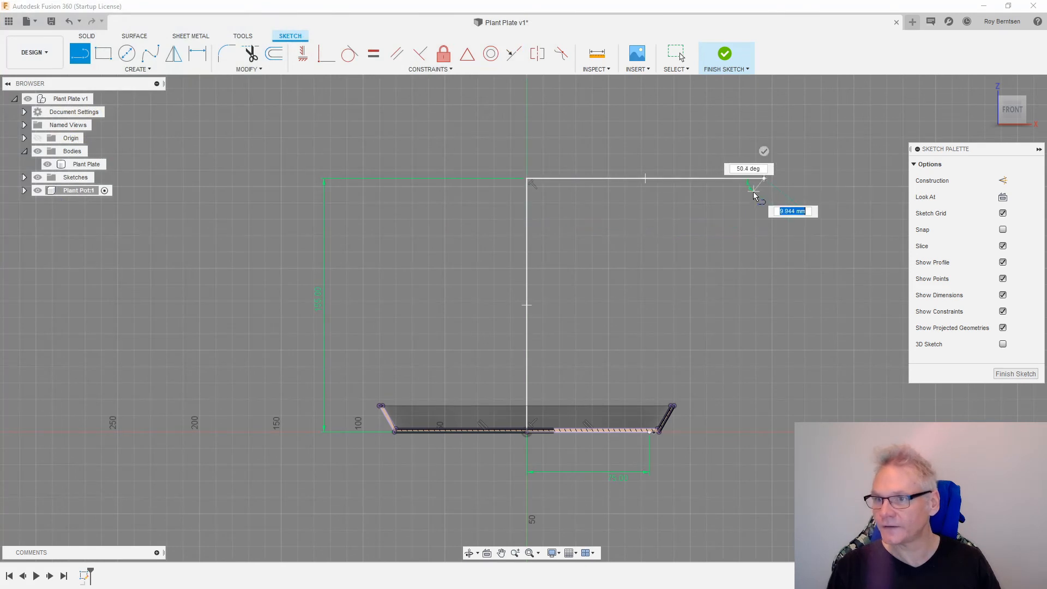
click(764, 153)
text(210)
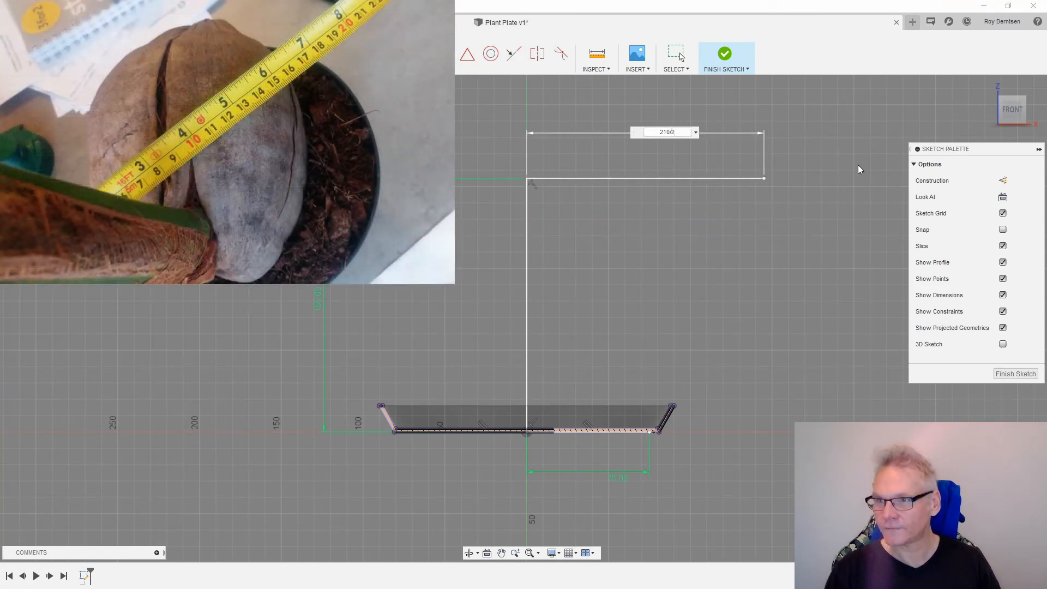
text(/2)
key(Return)
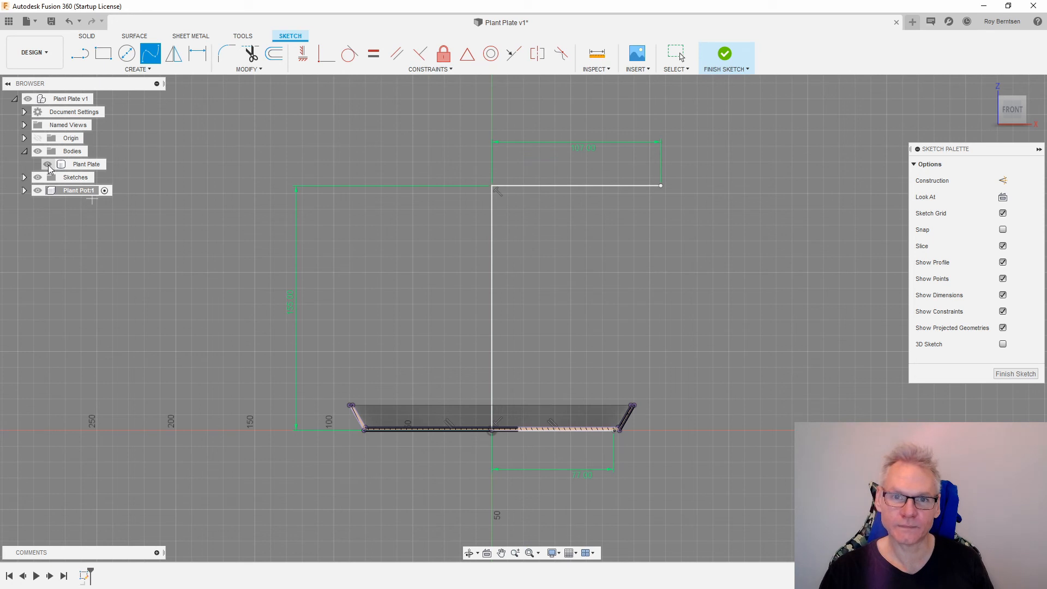
Draw a fit point spline from the top line's outer end through two bulging points to the base line's outer end.
key(d)
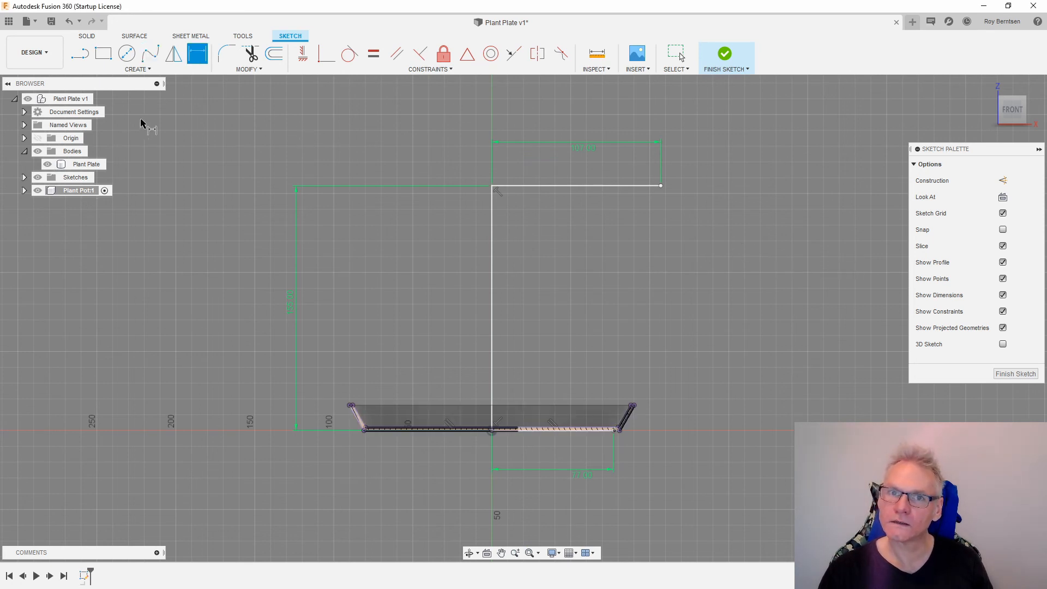
click(151, 54)
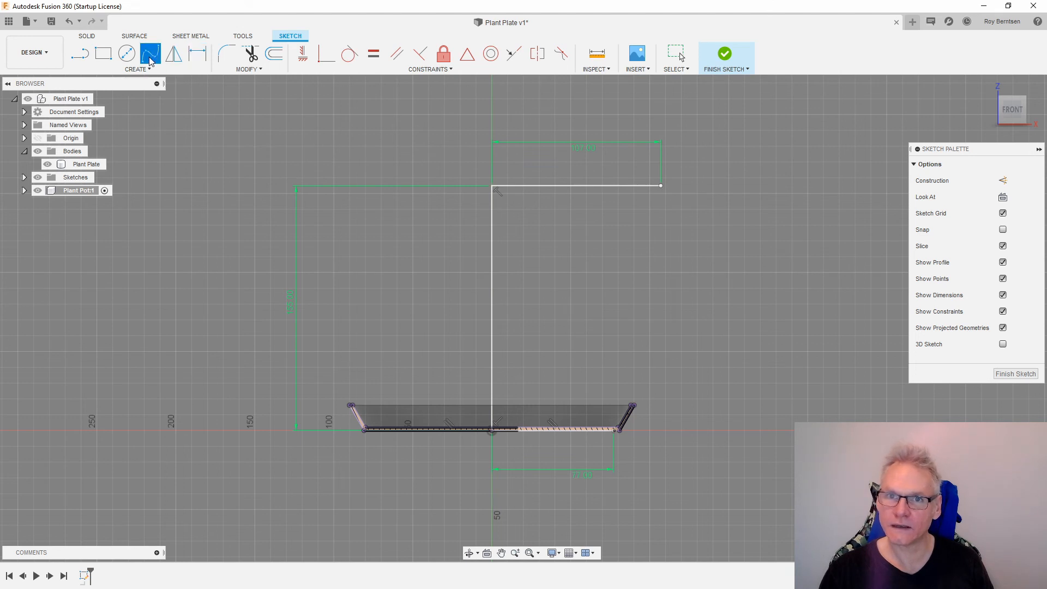
scroll(686, 432, up, 1)
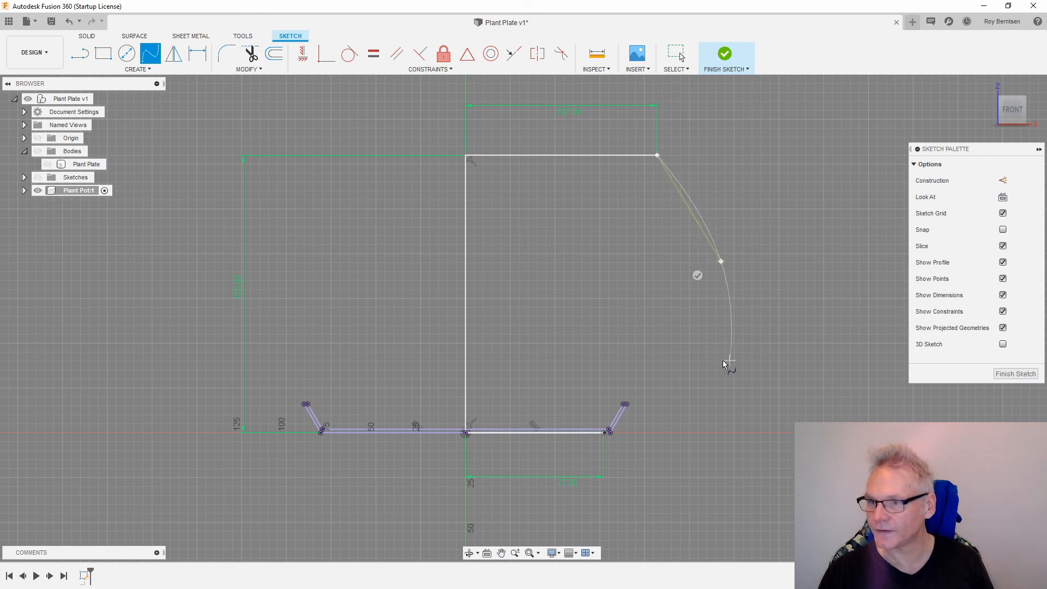
click(679, 368)
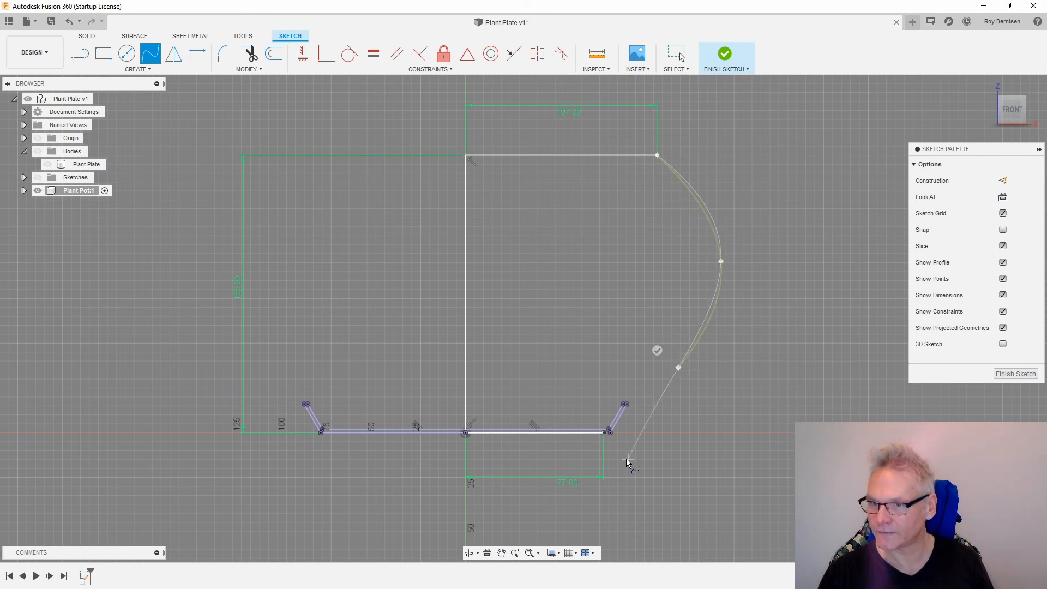
click(604, 434)
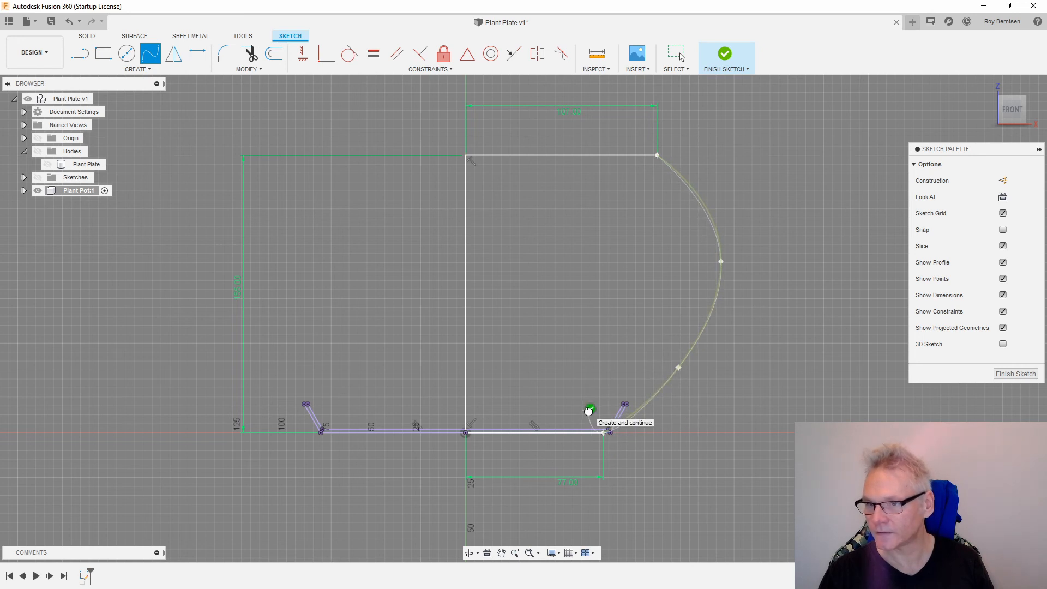
click(589, 410)
scroll(730, 294, down, 1)
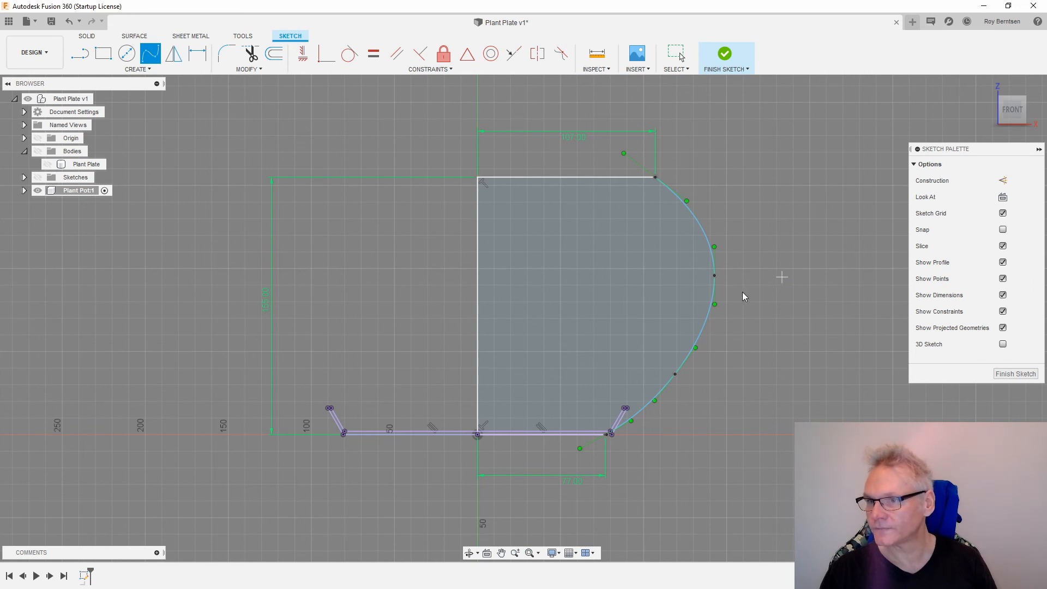
Move the spline's two middle fit points inward and up, and revolve the profile 360 degrees around the vertical line as a new body.
drag(715, 276, 685, 234)
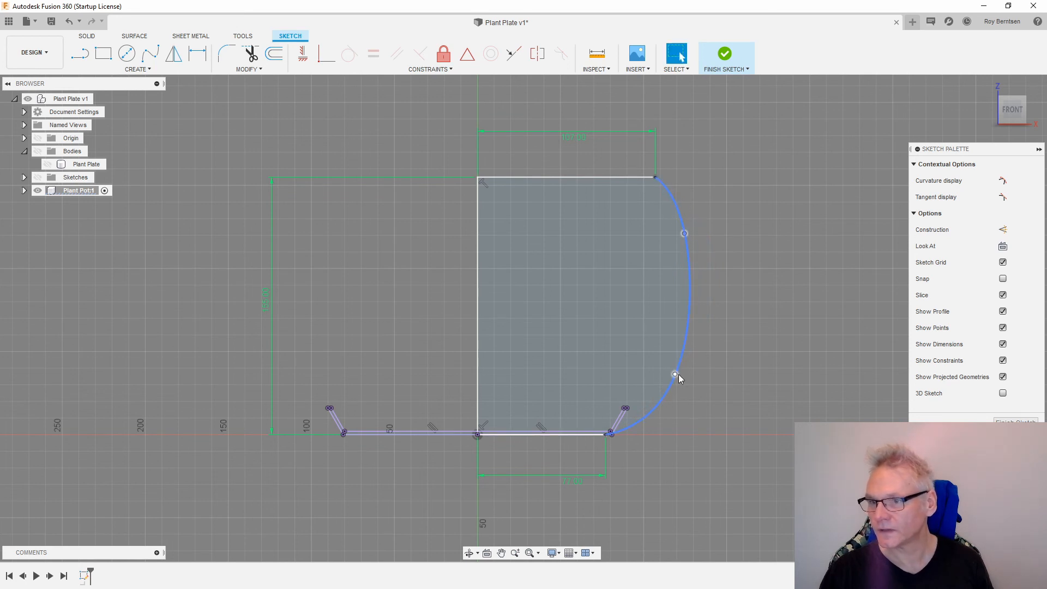
drag(676, 374, 665, 348)
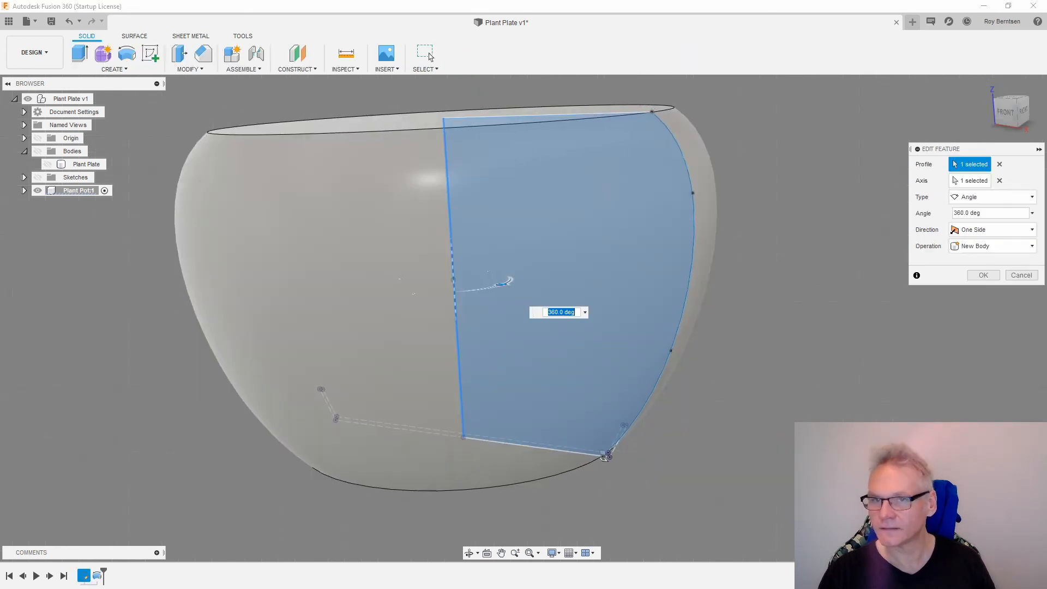
key(Return)
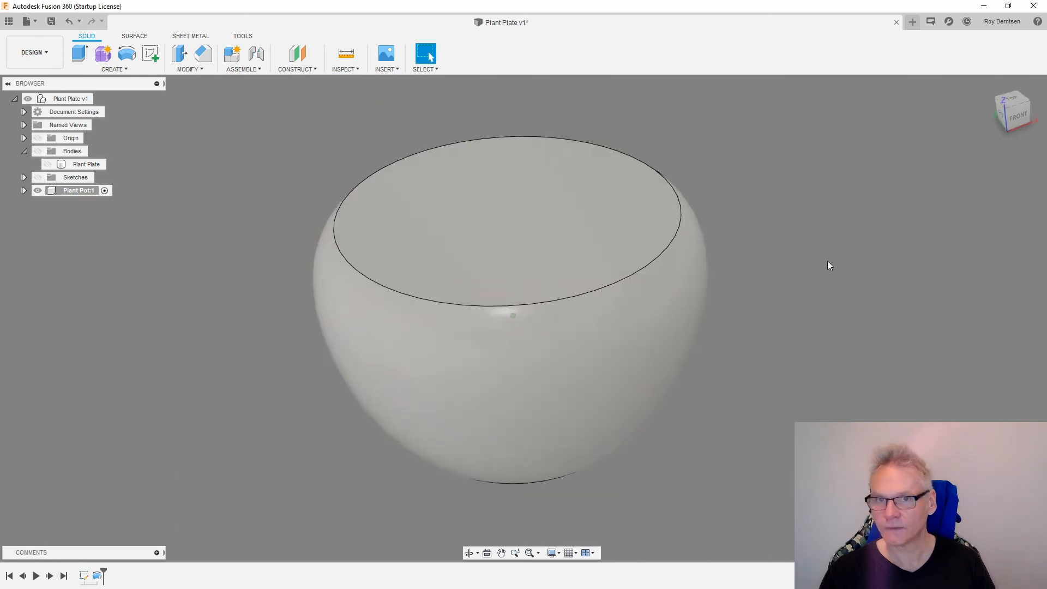
Shell the pot body with its top face removed and an inside thickness of 2 mm.
click(191, 70)
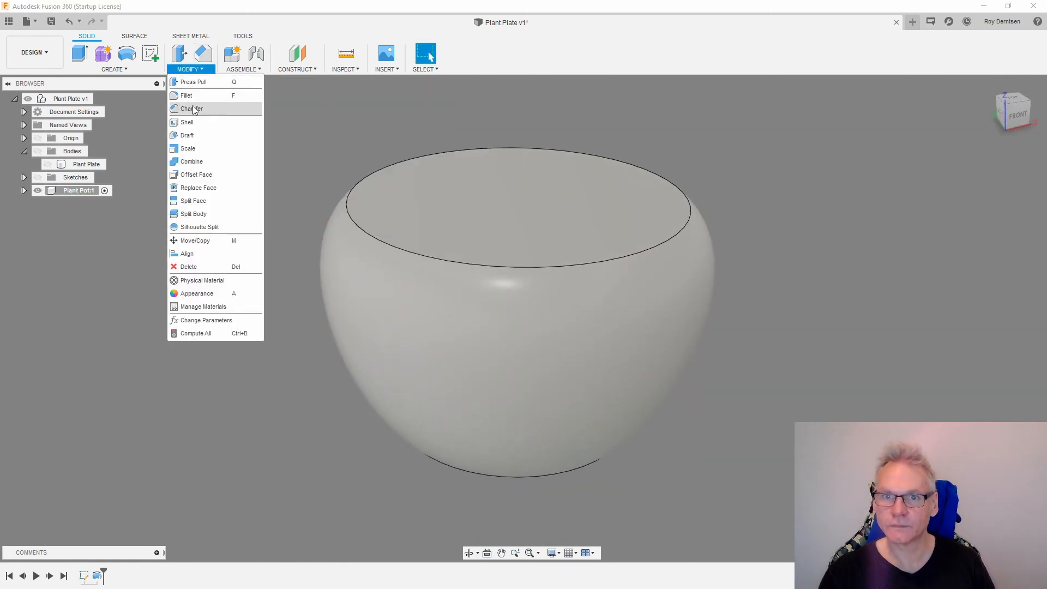
click(192, 123)
click(501, 191)
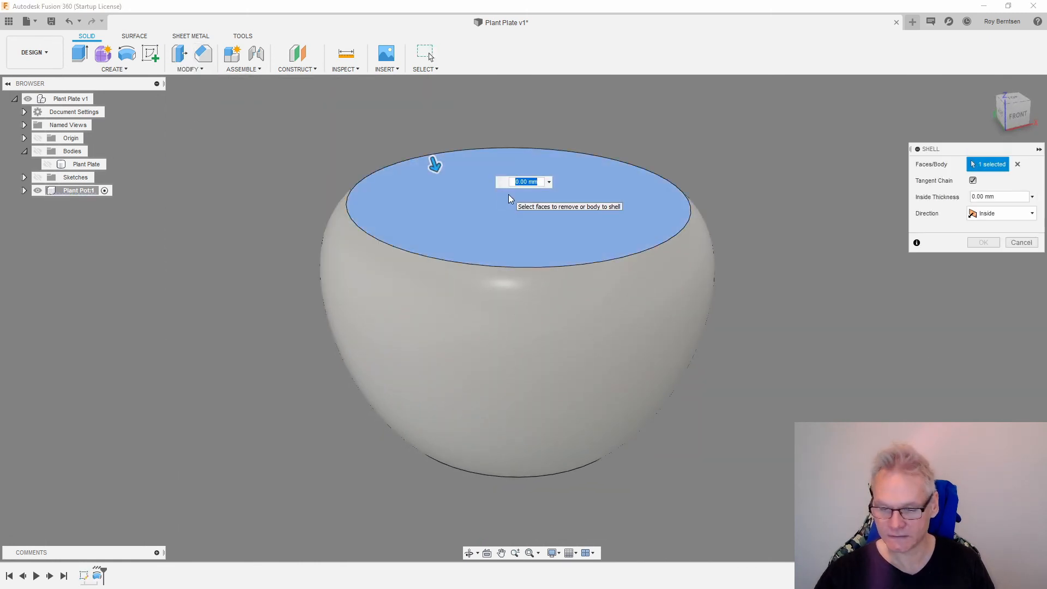
text(2)
key(Return)
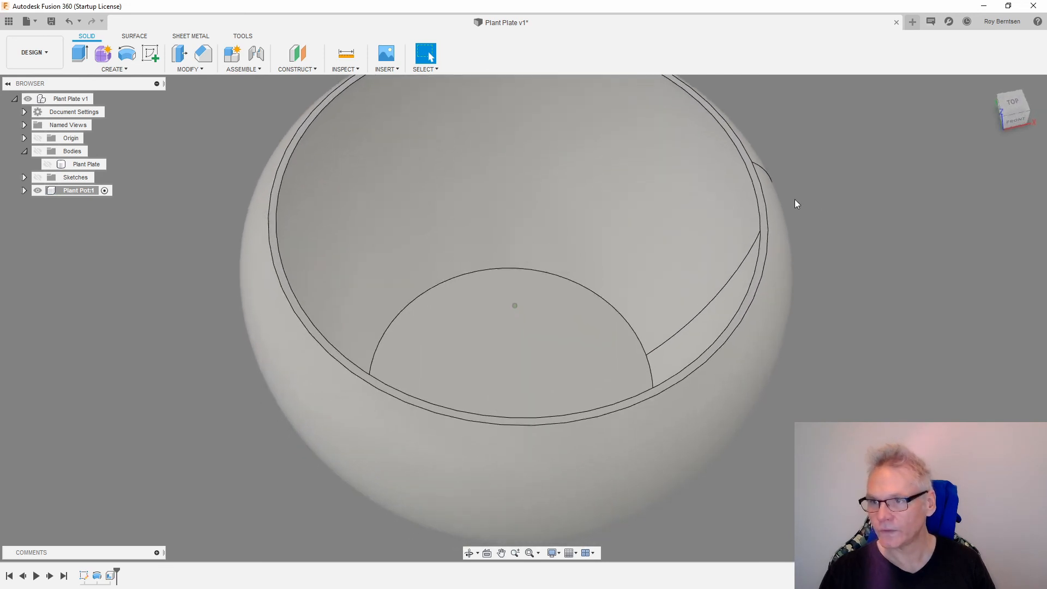
Give the pot body a transparent appearance by replacing the white appearance in the design with one from the library favorites.
shift+middle_drag(916, 156, 950, 133)
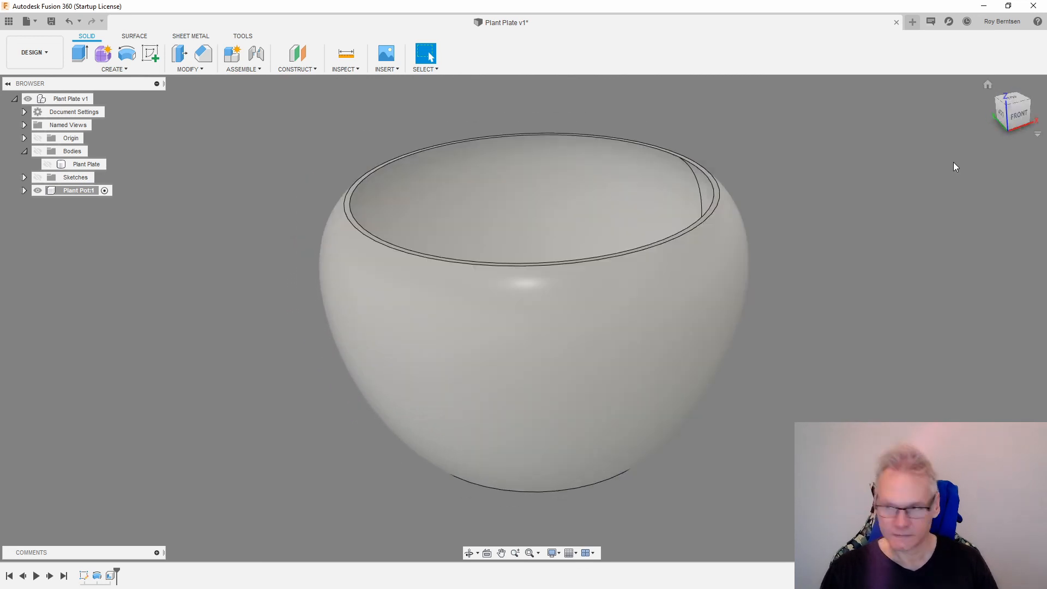
key(a)
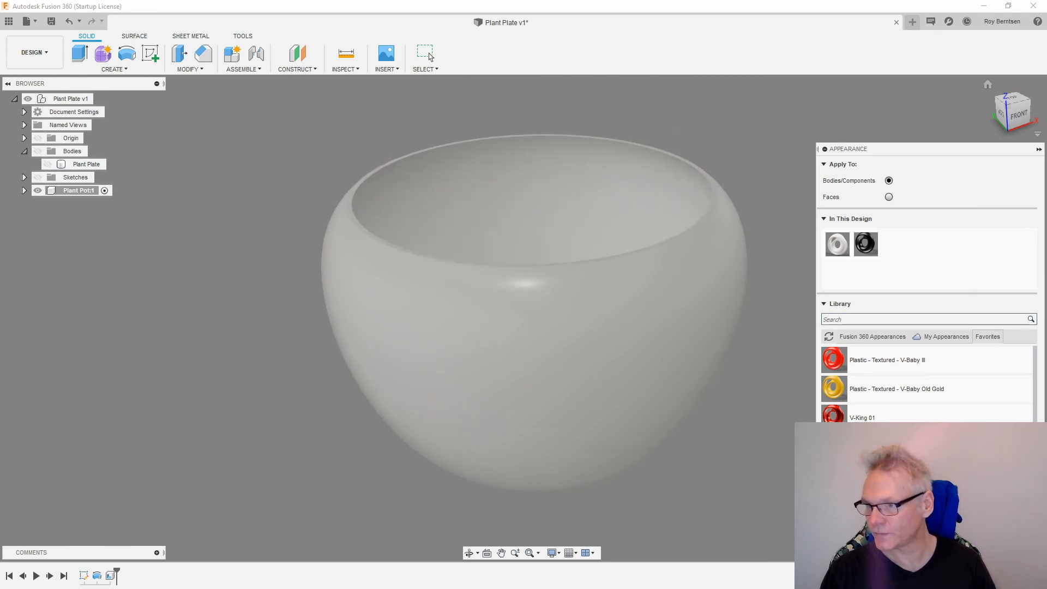
drag(928, 475, 840, 252)
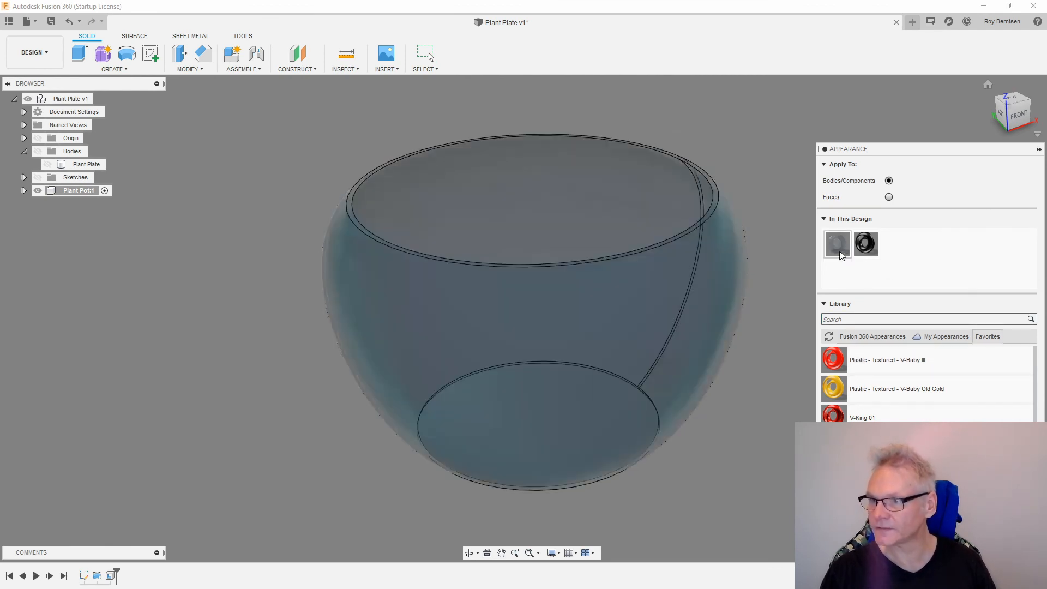
click(988, 84)
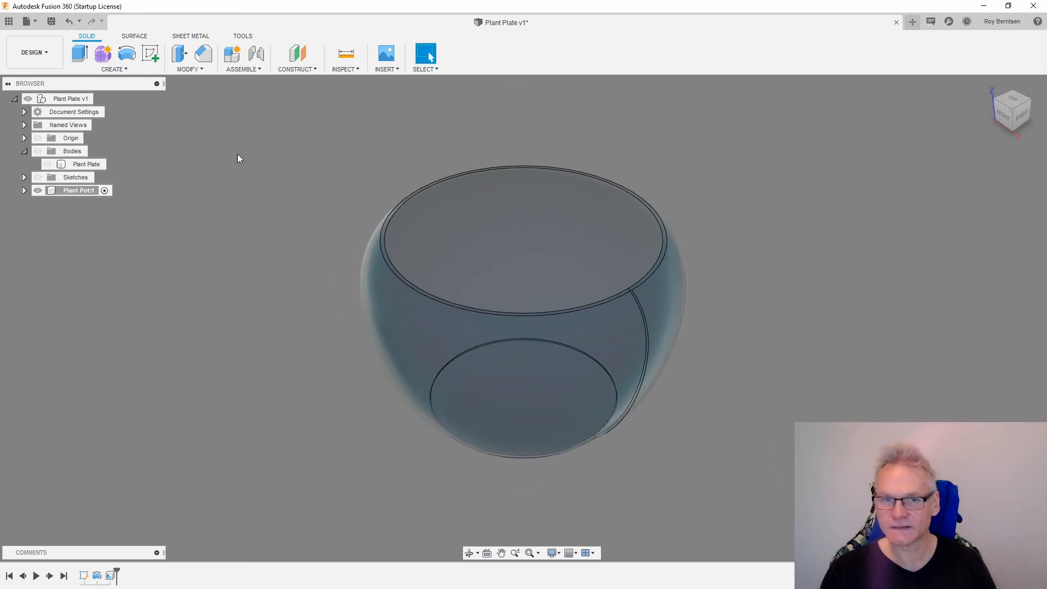
Show the Plant Pot component's Sketch1 and move the spline's upper fit point inward and down to reshape the pot's wall.
click(24, 191)
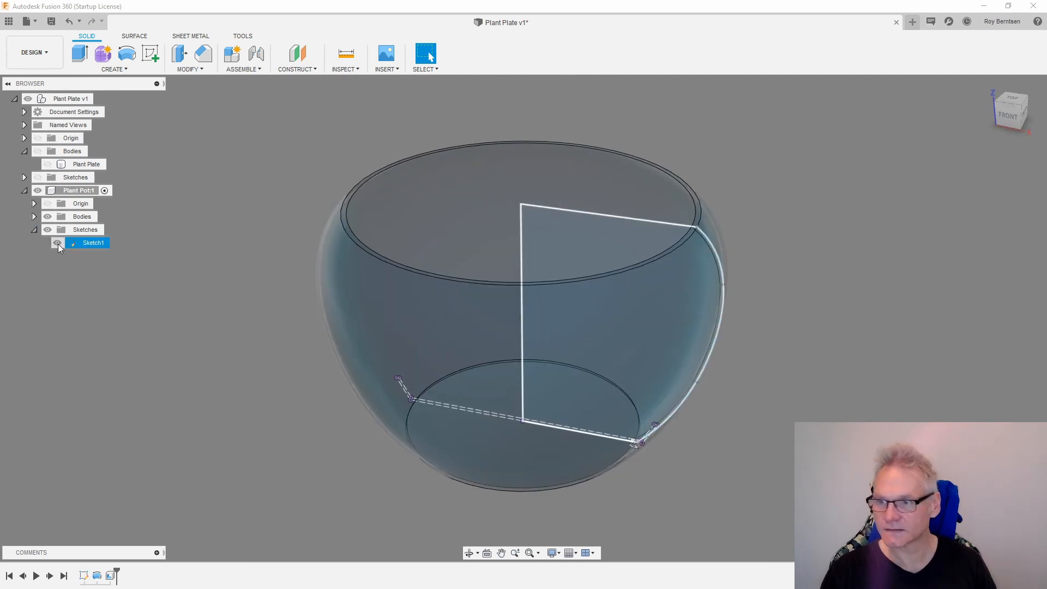
click(1008, 116)
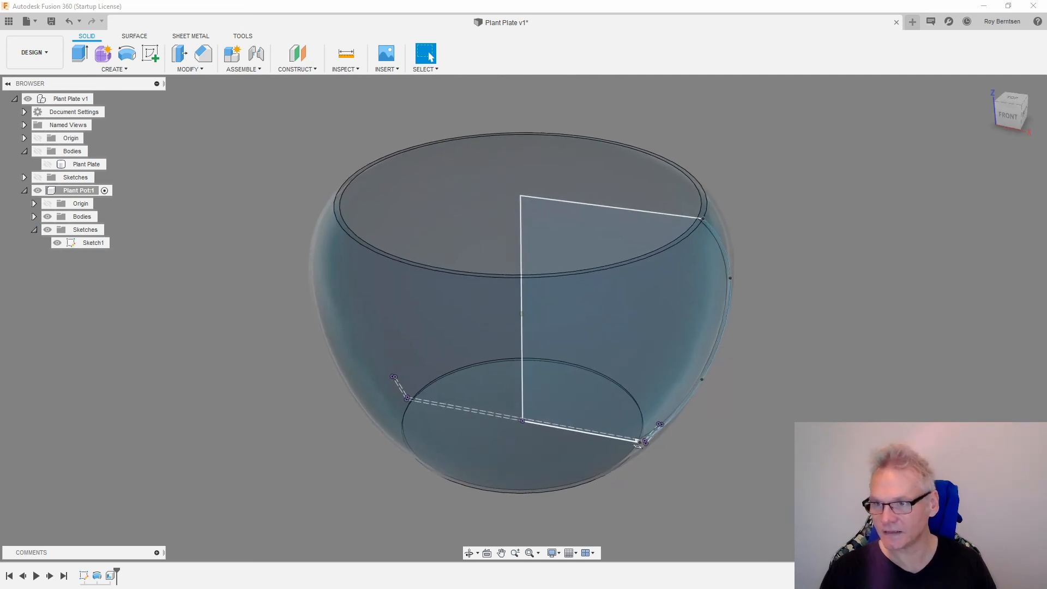
click(1011, 114)
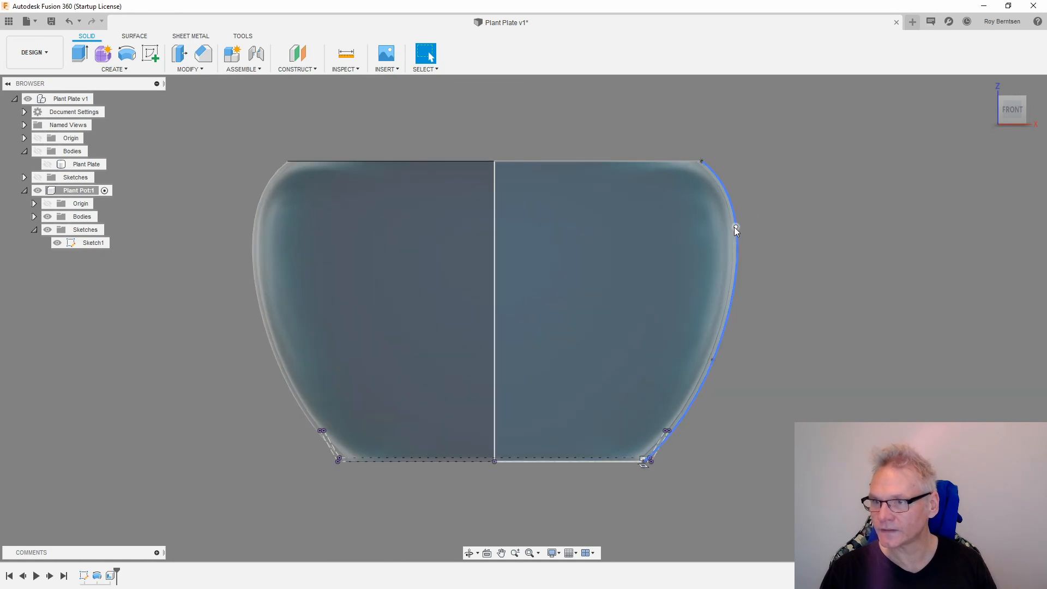
drag(735, 228, 720, 255)
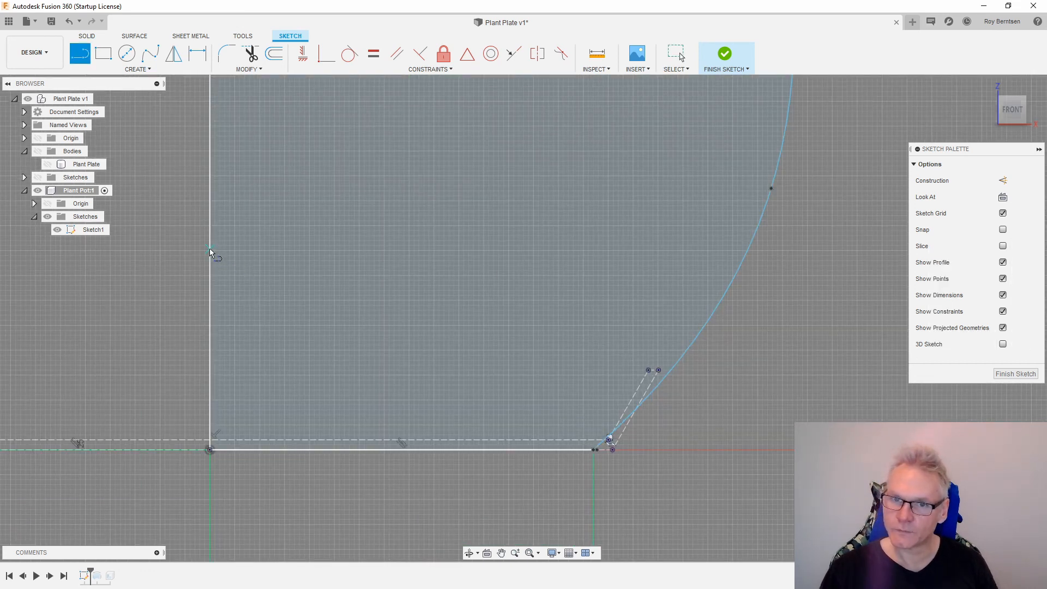
Sketch a horizontal line from the vertical axis about 40 mm above the base, and make its outer end coincident with the spline.
click(210, 249)
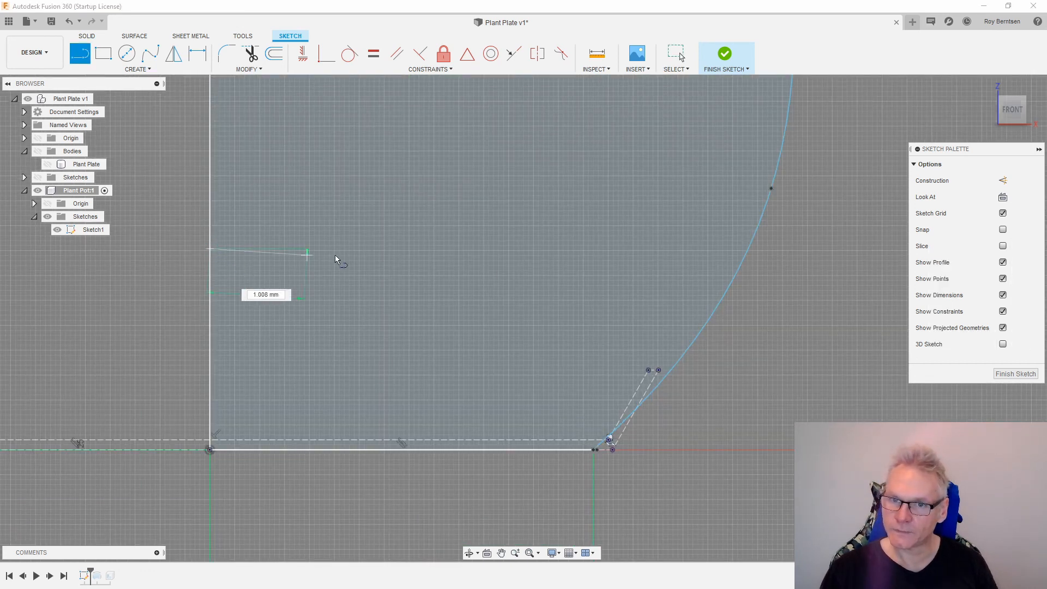
click(782, 248)
click(326, 52)
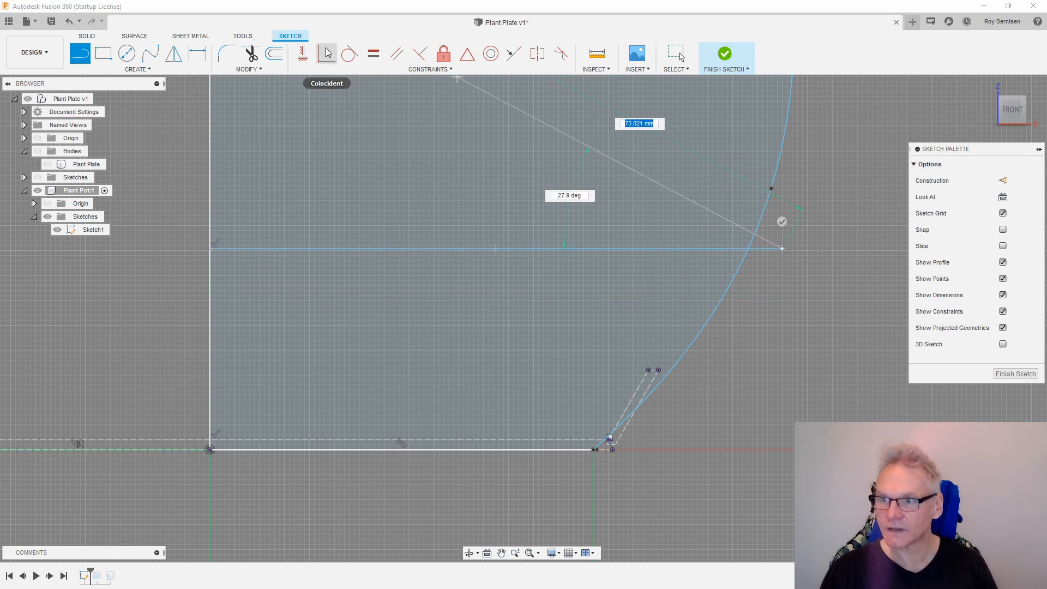
click(782, 249)
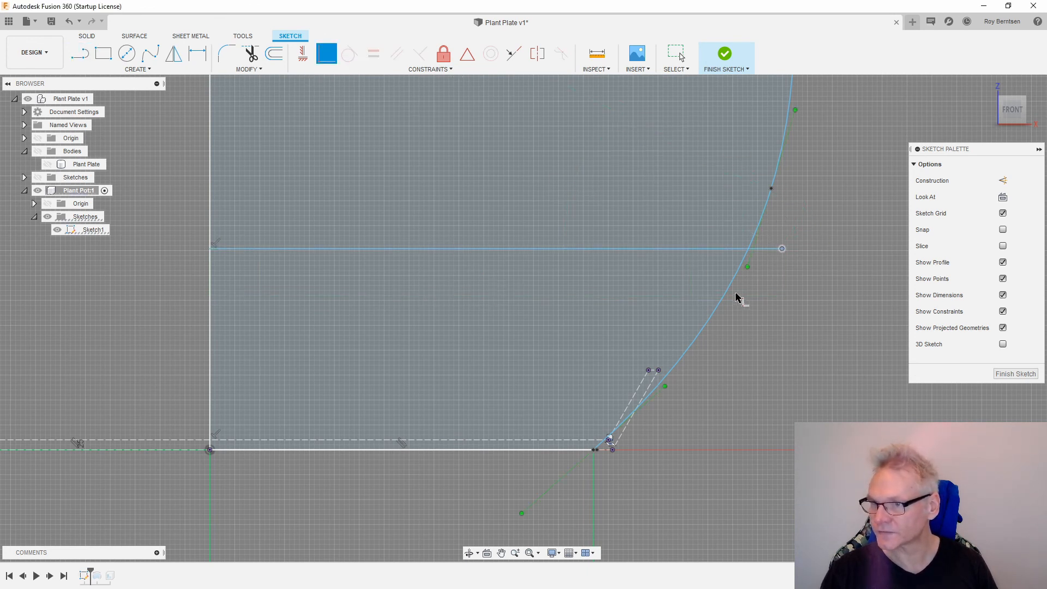
click(732, 297)
key(Escape)
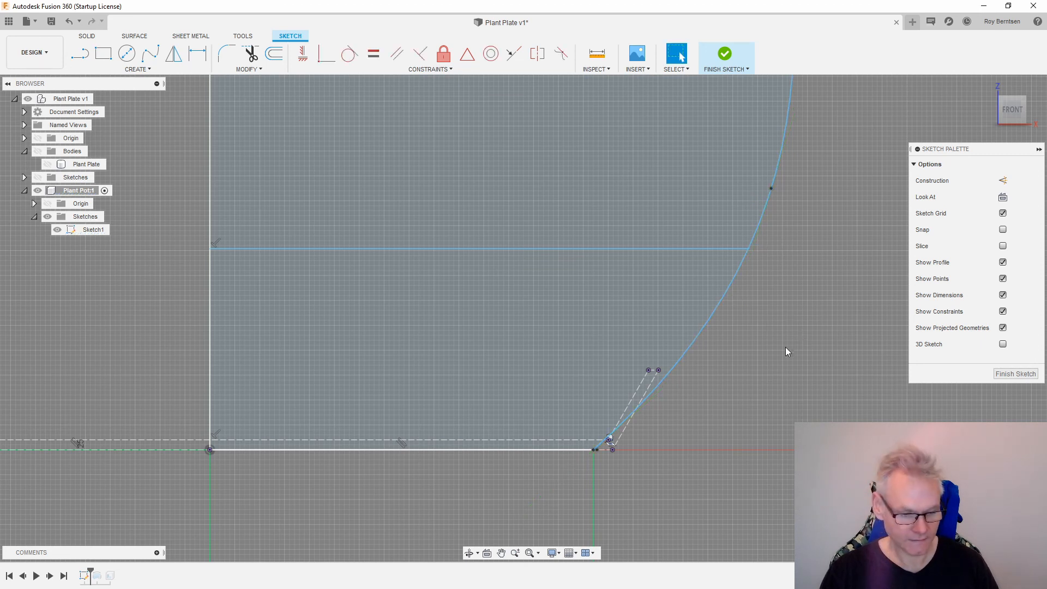
Dimension the horizontal line's height above the pot's base line as 2 mm.
key(d)
click(316, 249)
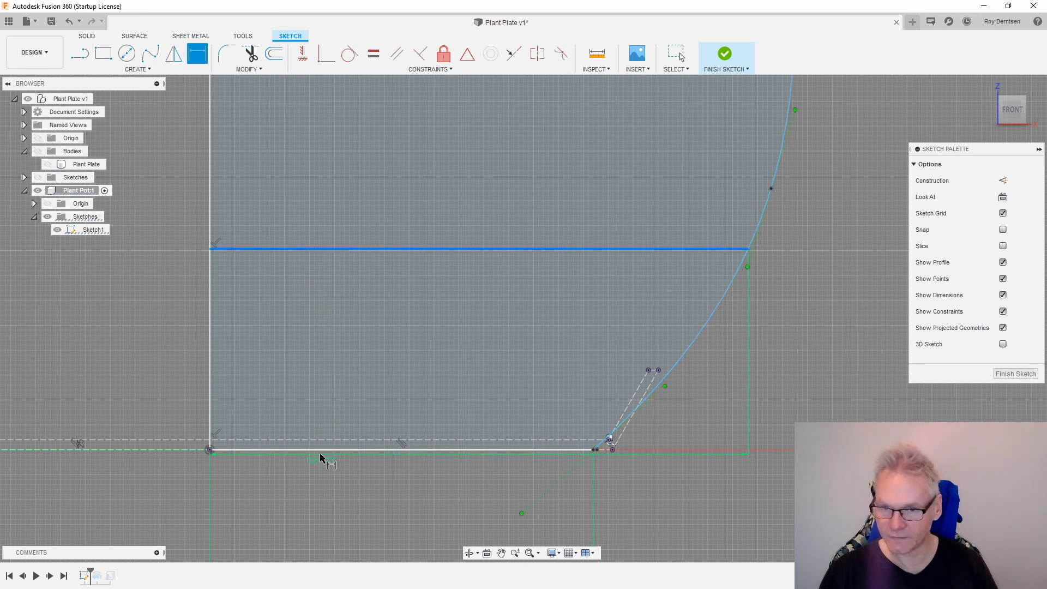
click(319, 450)
click(169, 334)
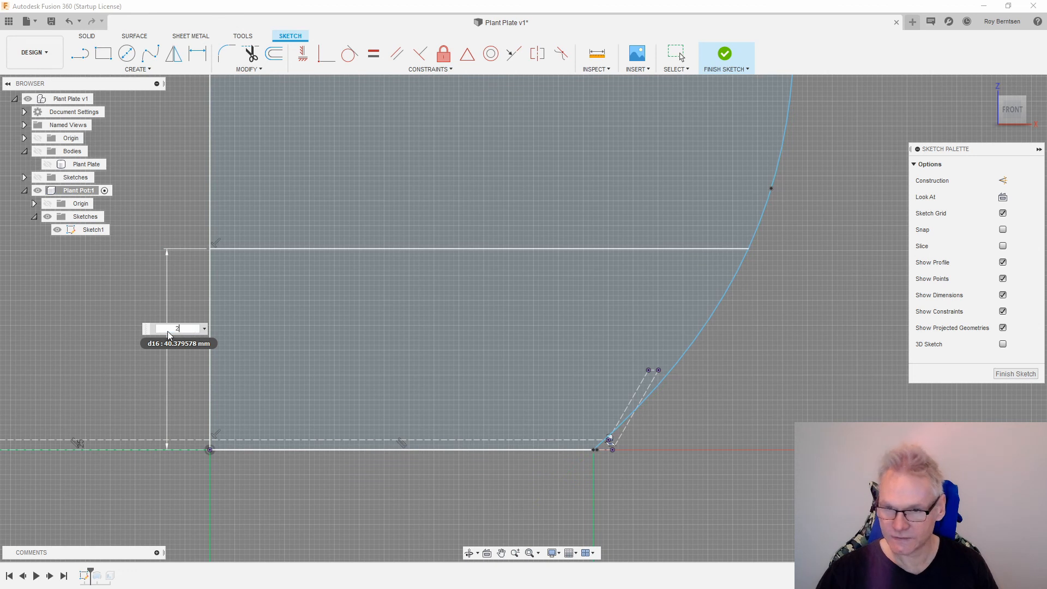
key(Return)
key(Escape)
scroll(763, 453, down, 3)
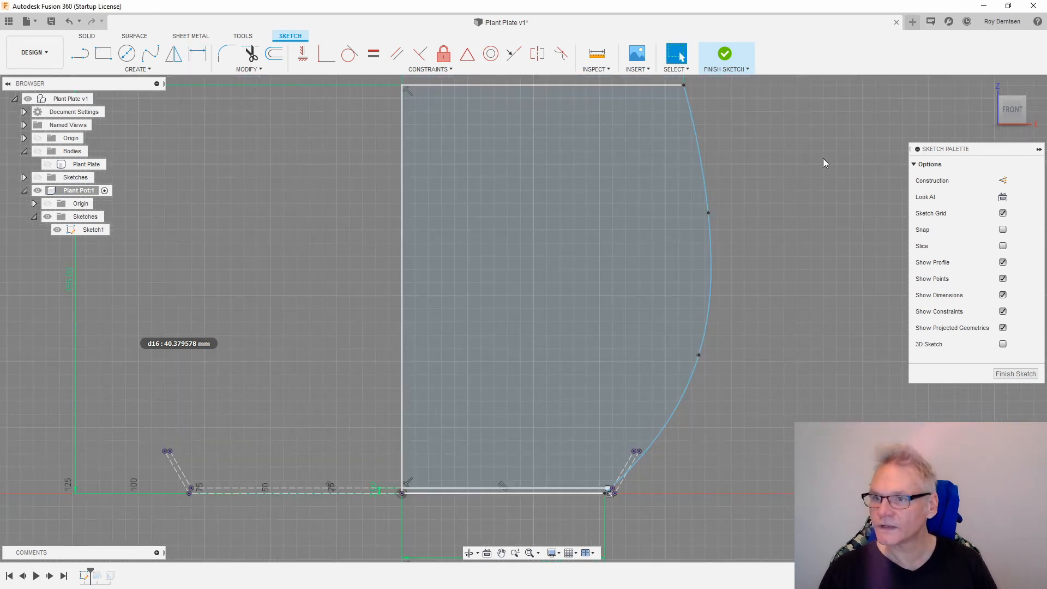
Make a copy of the wall spline moved 2 mm inward toward the vertical axis.
click(708, 186)
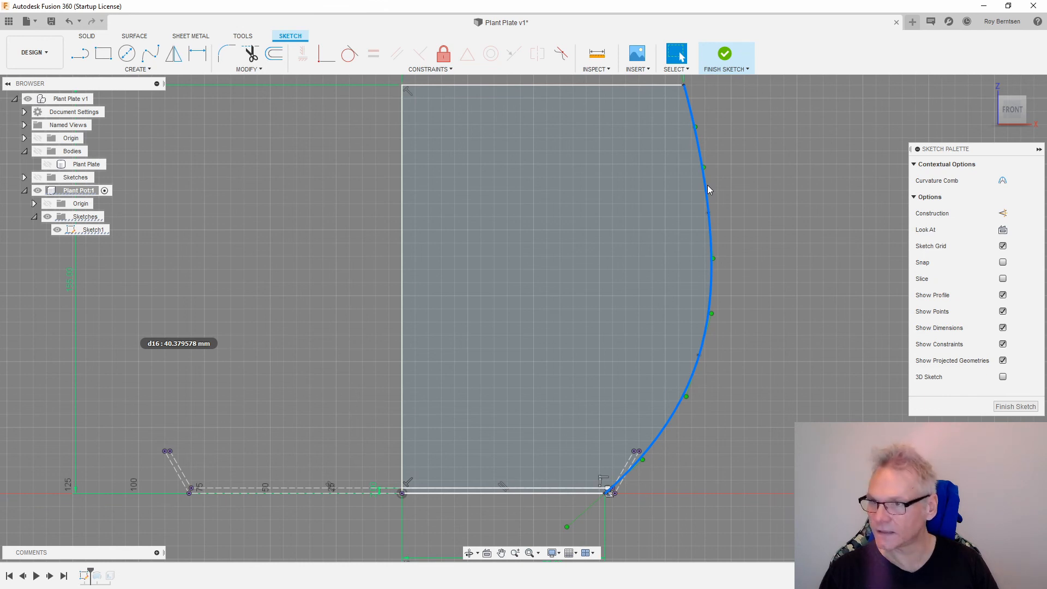
key(m)
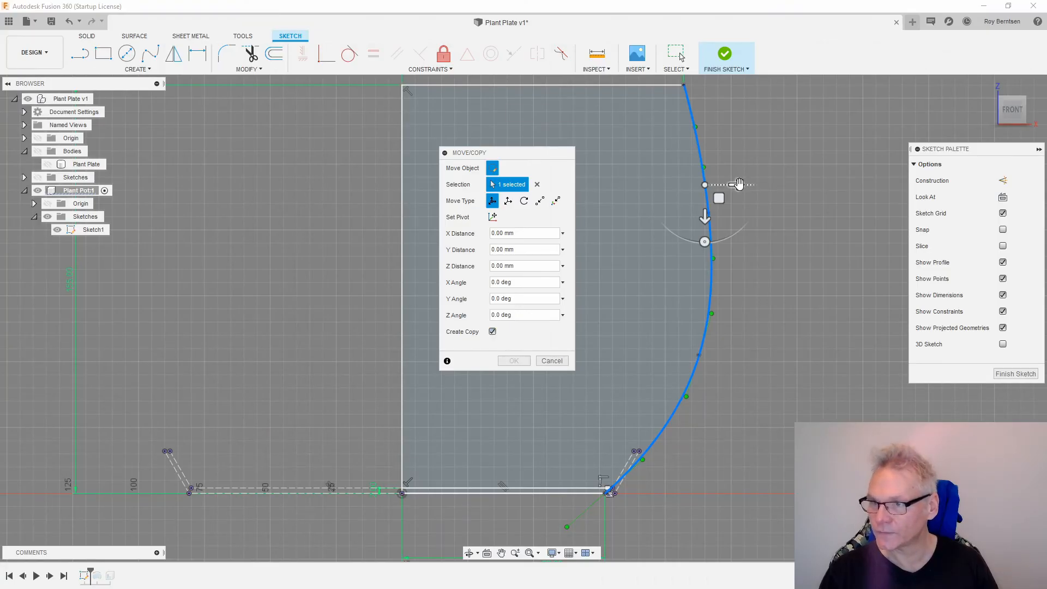
click(739, 184)
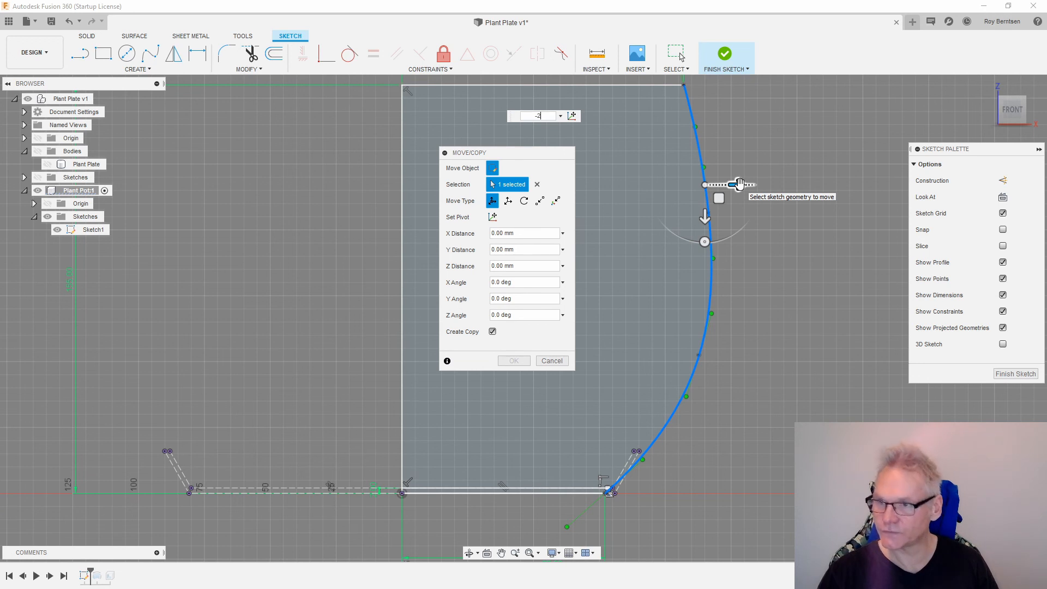
text(-2)
key(Return)
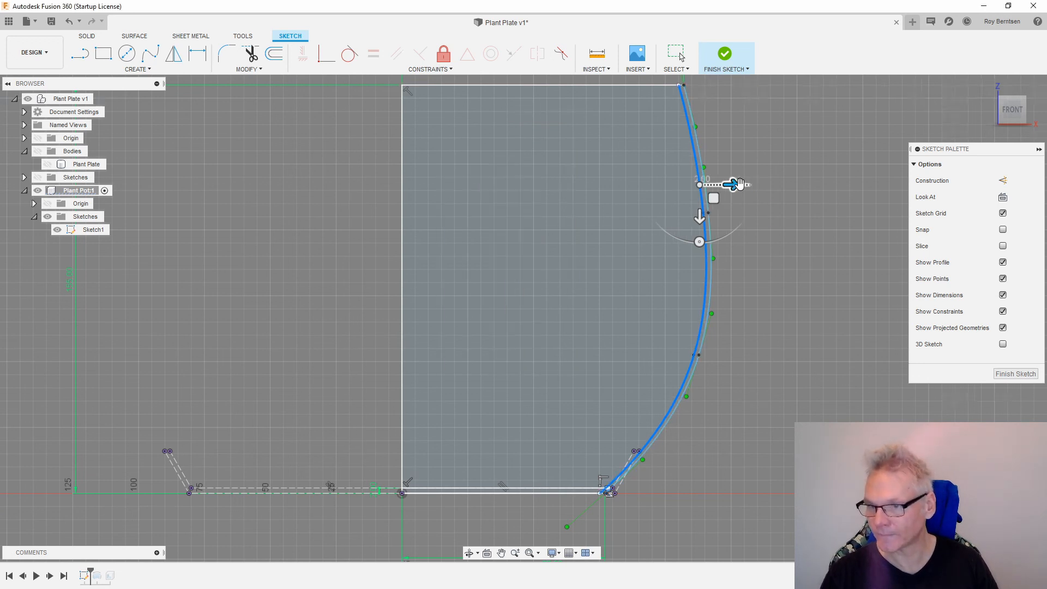
Sketch a short horizontal line outward from the inner spline and make its outer end coincident with the outer spline.
scroll(732, 183, up, 5)
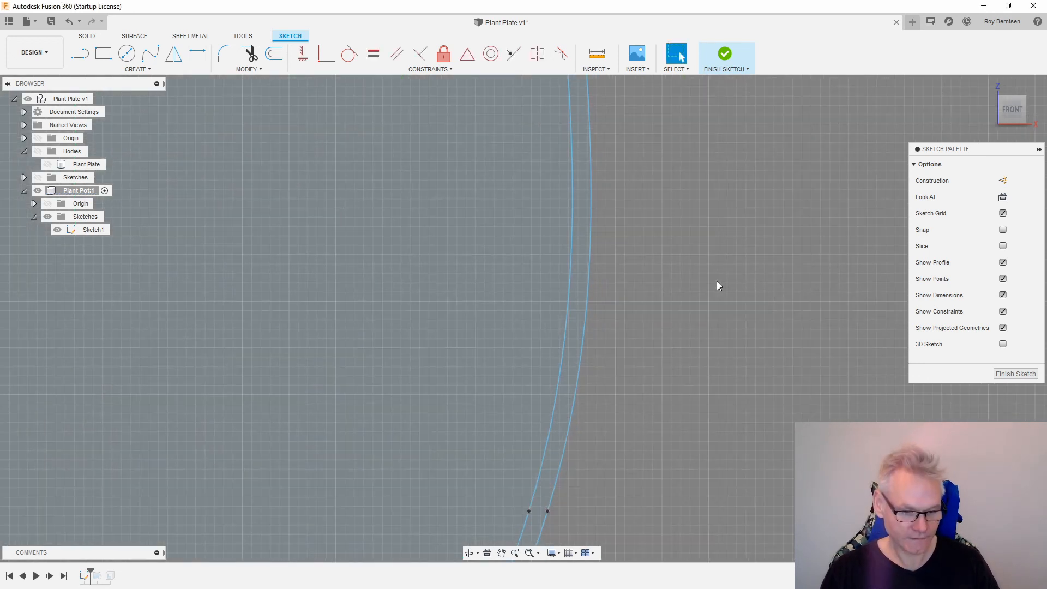
key(l)
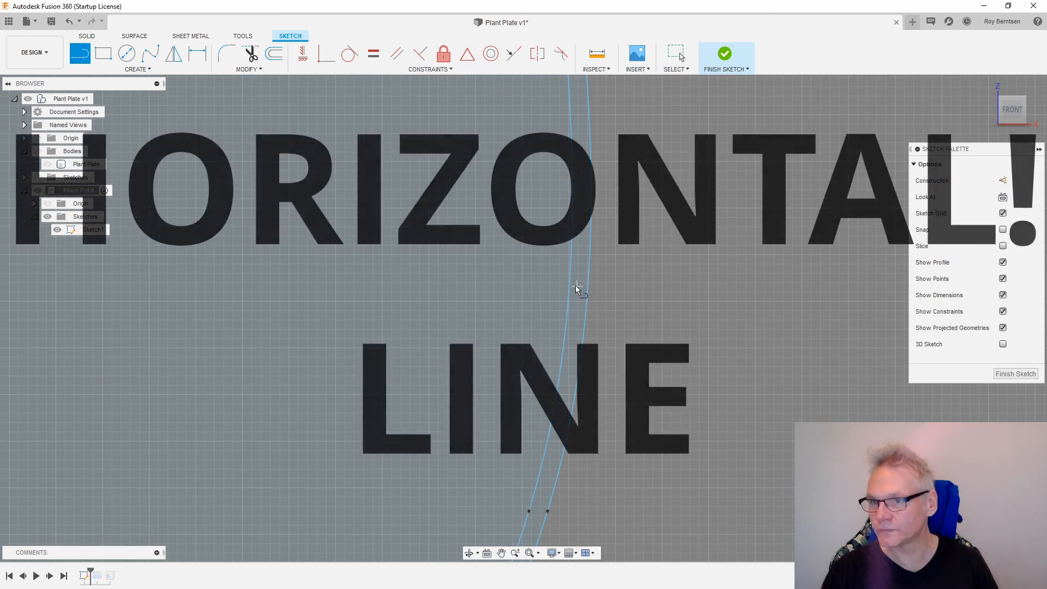
click(570, 284)
click(637, 284)
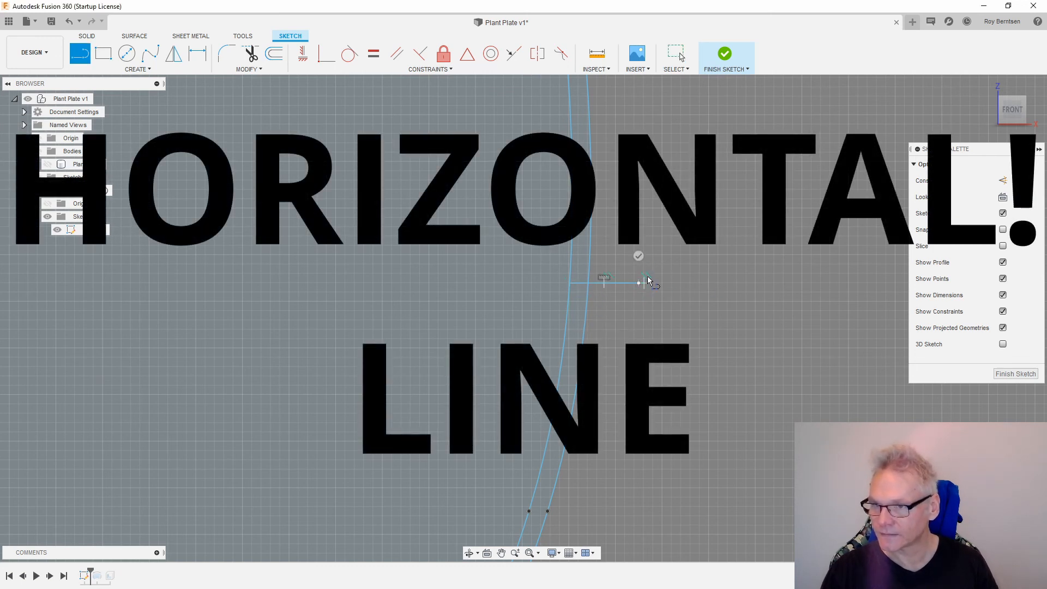
scroll(647, 269, up, 3)
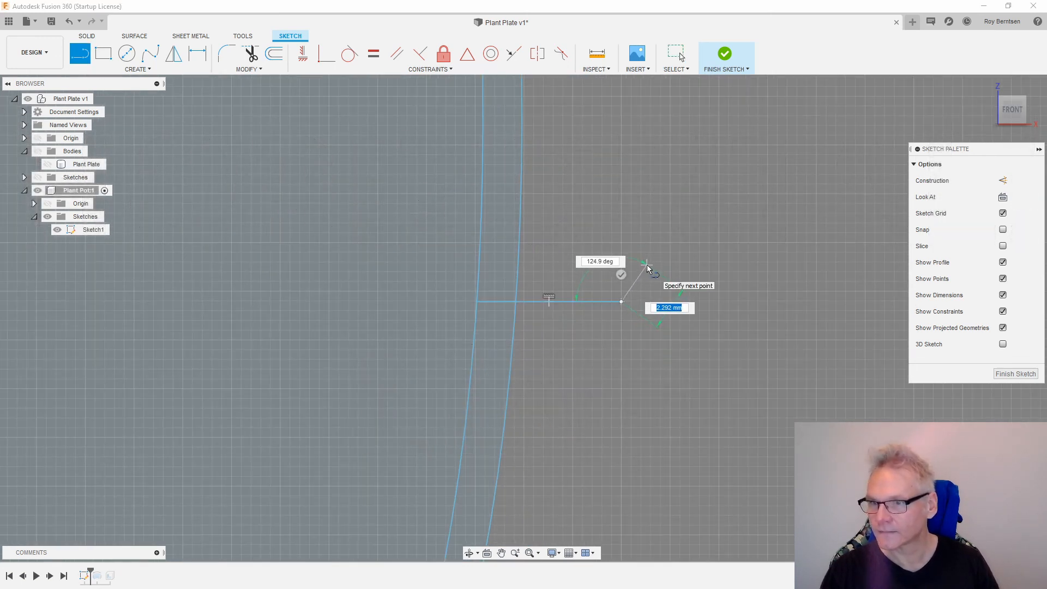
key(Escape)
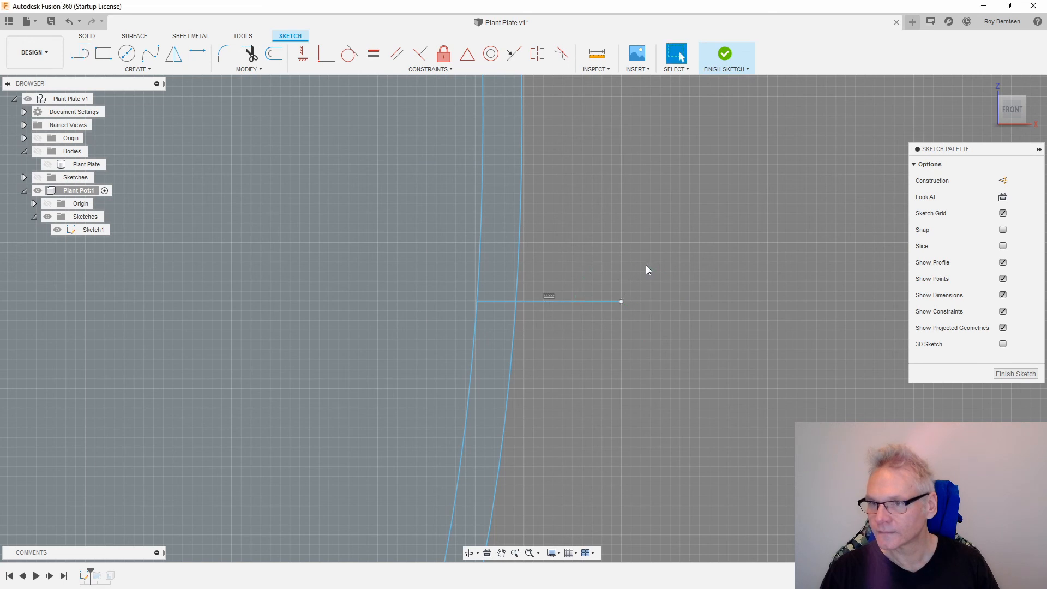
click(621, 302)
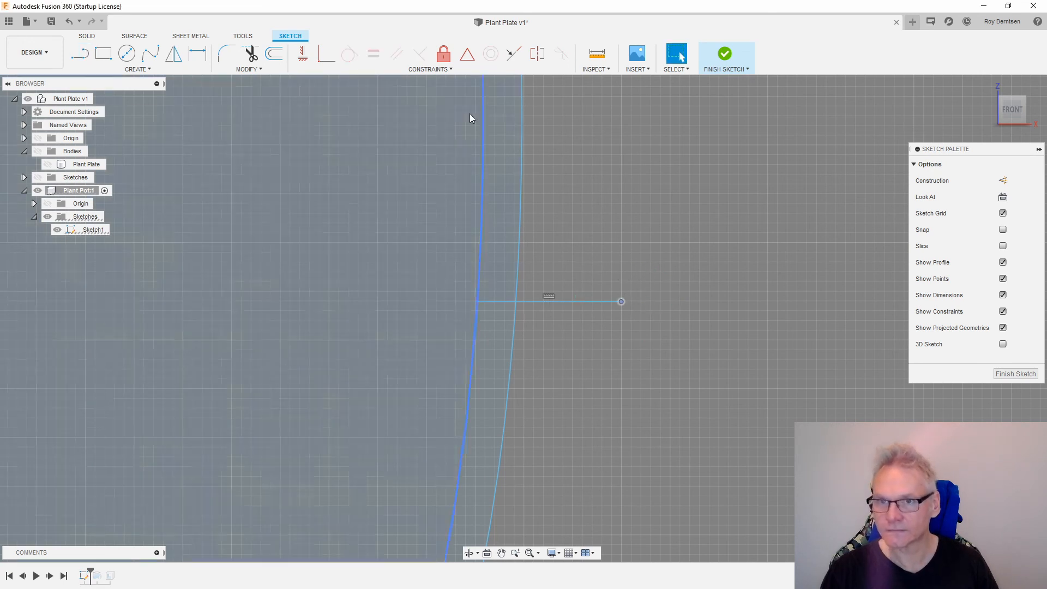
click(517, 335)
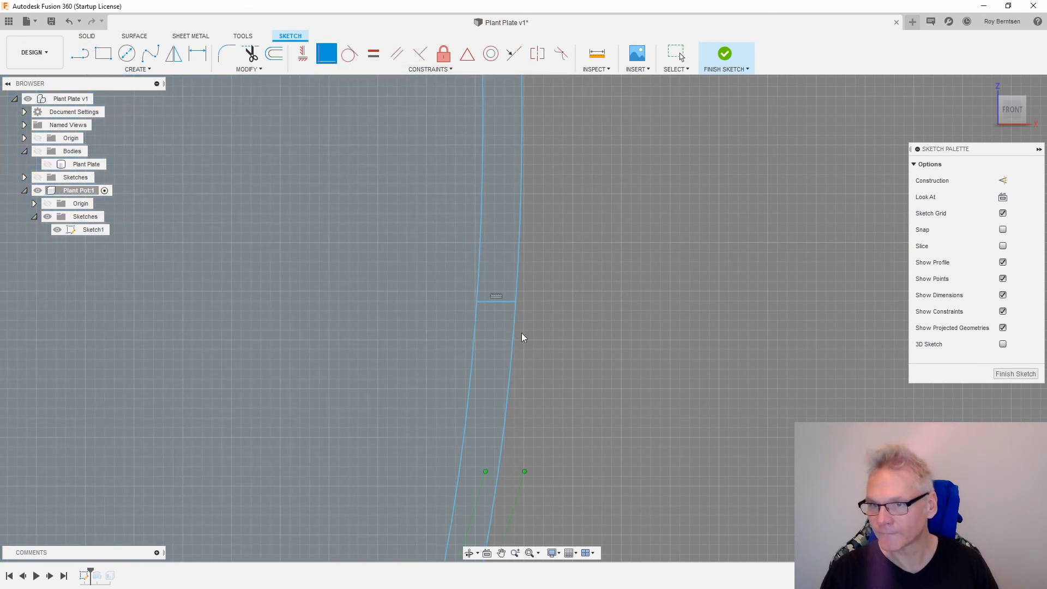
Dimension the short horizontal line between the two splines as 2 mm and finish the sketch.
key(d)
click(507, 302)
click(565, 280)
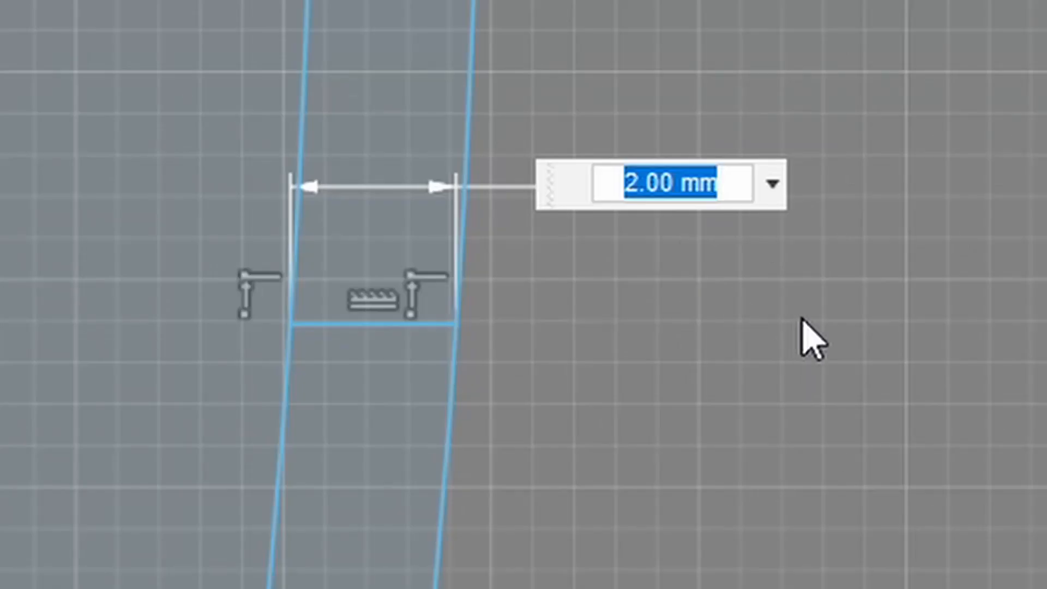
key(Return)
scroll(815, 306, down, 8)
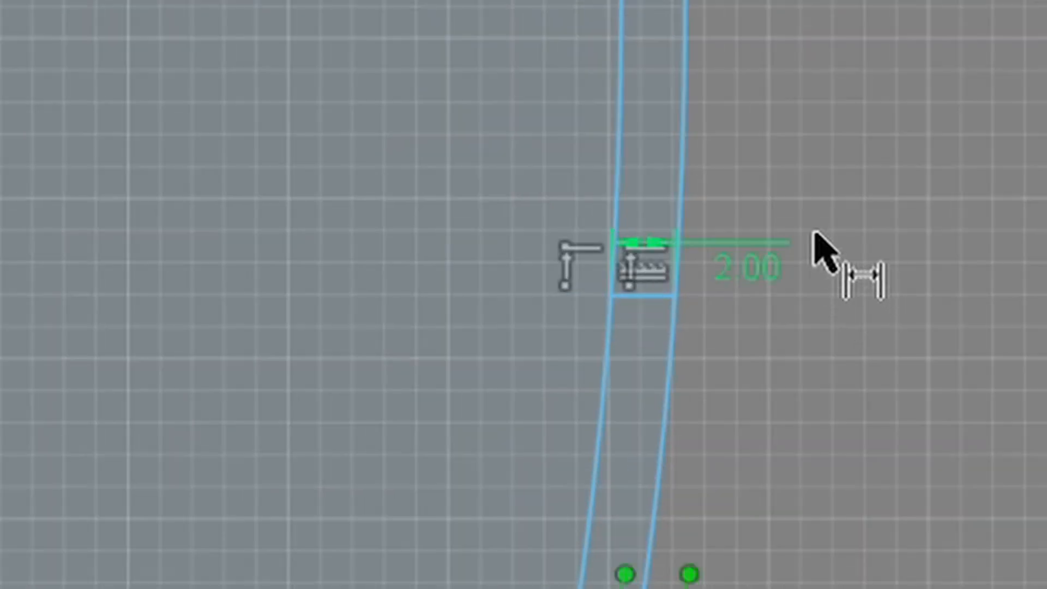
scroll(846, 431, down, 3)
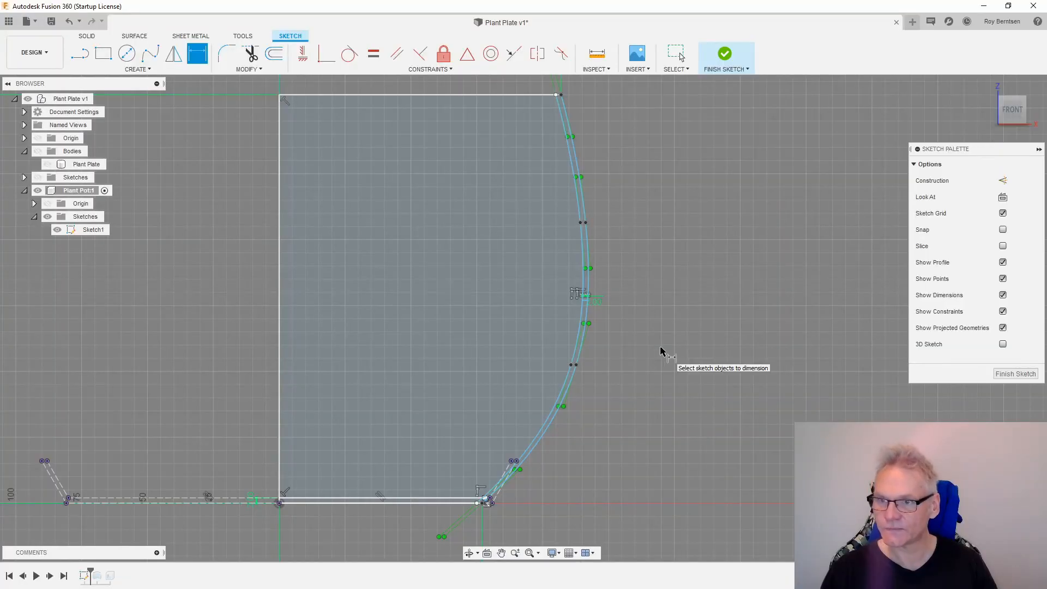
scroll(664, 382, down, 2)
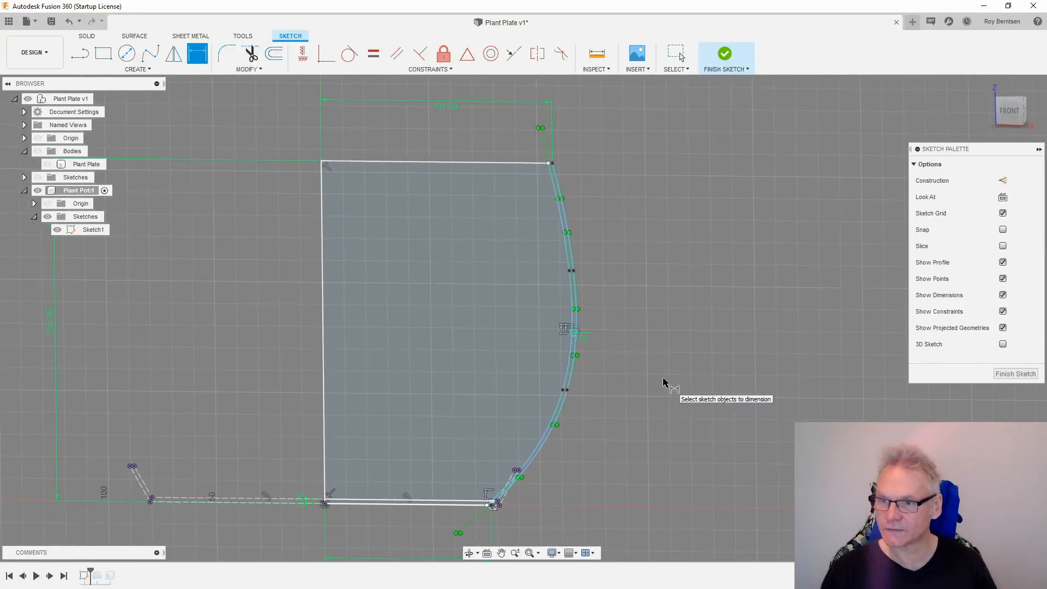
key(Escape)
scroll(914, 420, down, 2)
click(1016, 374)
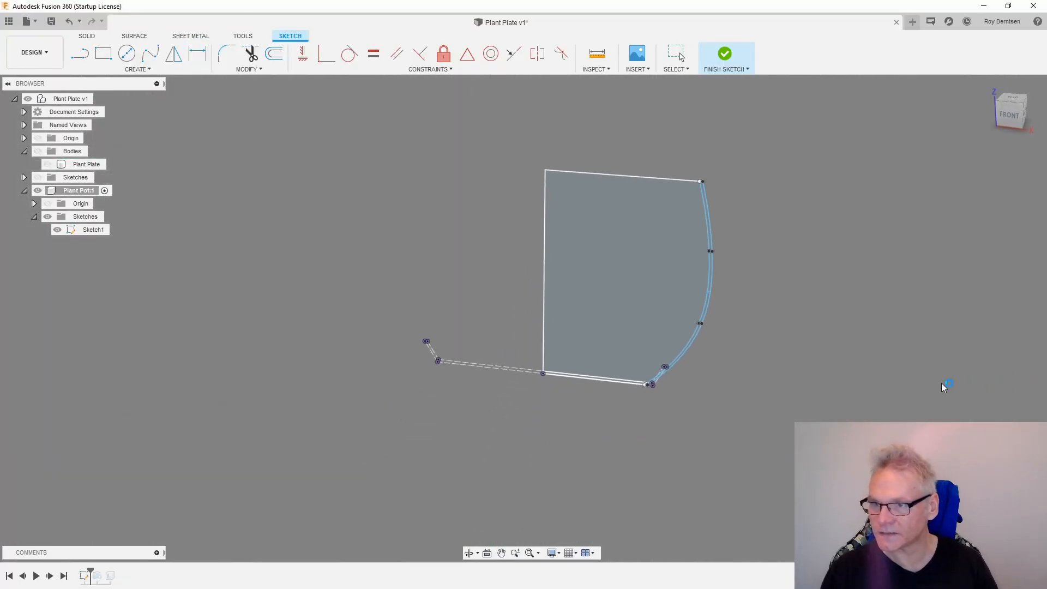
Revolve the wall, corner and floor profiles a full 360 degrees around the vertical line as a new body.
key(r)
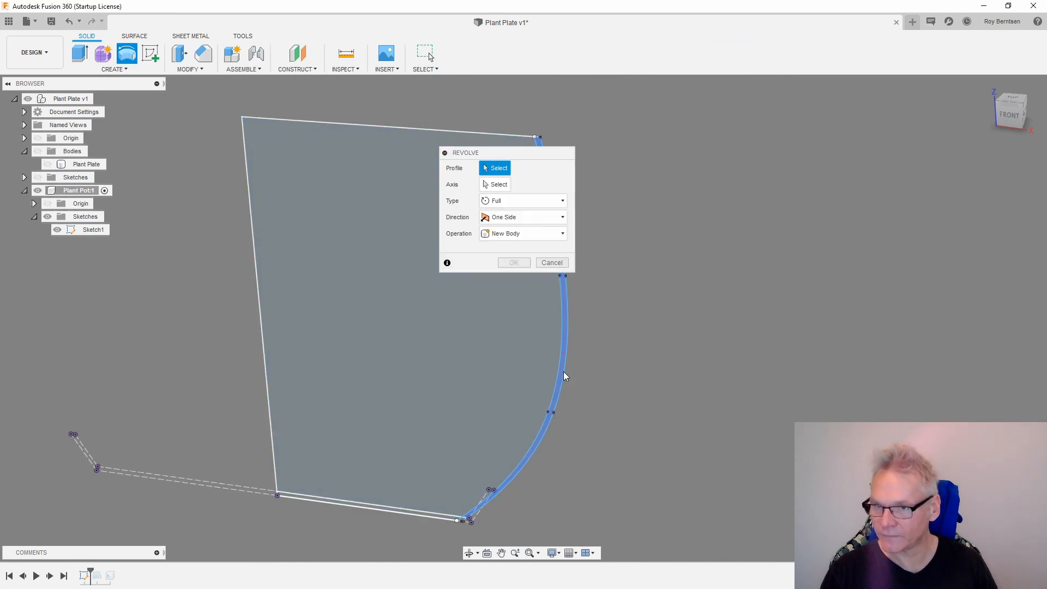
click(552, 441)
scroll(457, 535, up, 2)
scroll(456, 532, up, 2)
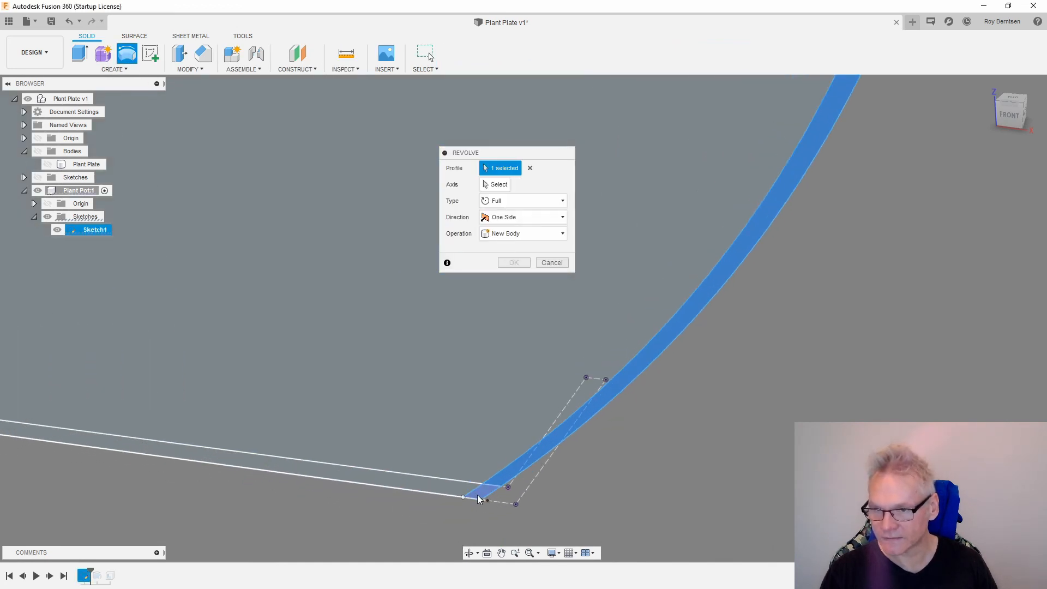
click(455, 492)
click(451, 493)
scroll(472, 497, down, 4)
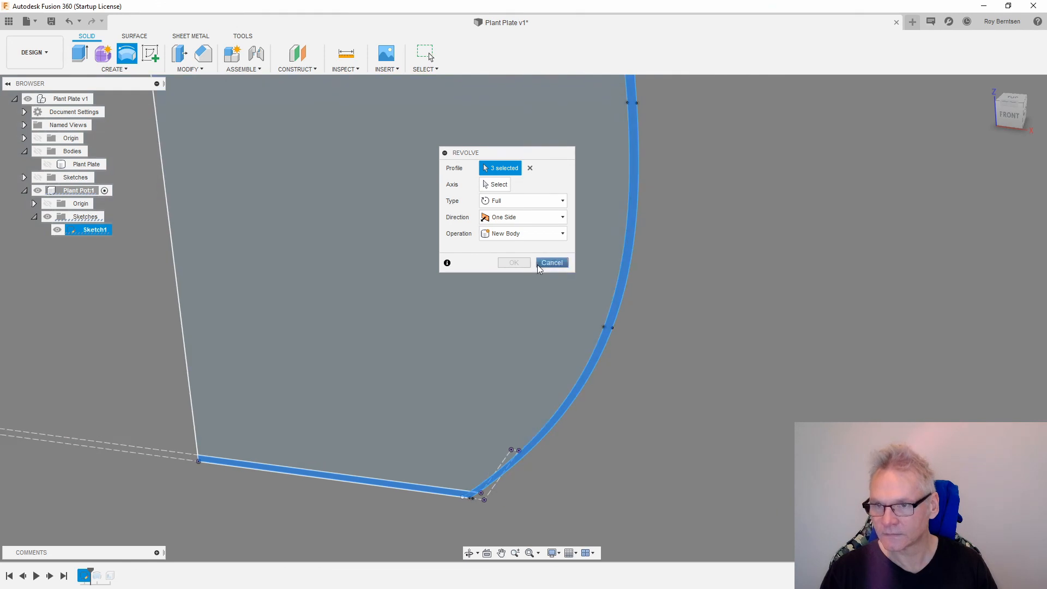
click(494, 184)
scroll(747, 431, down, 2)
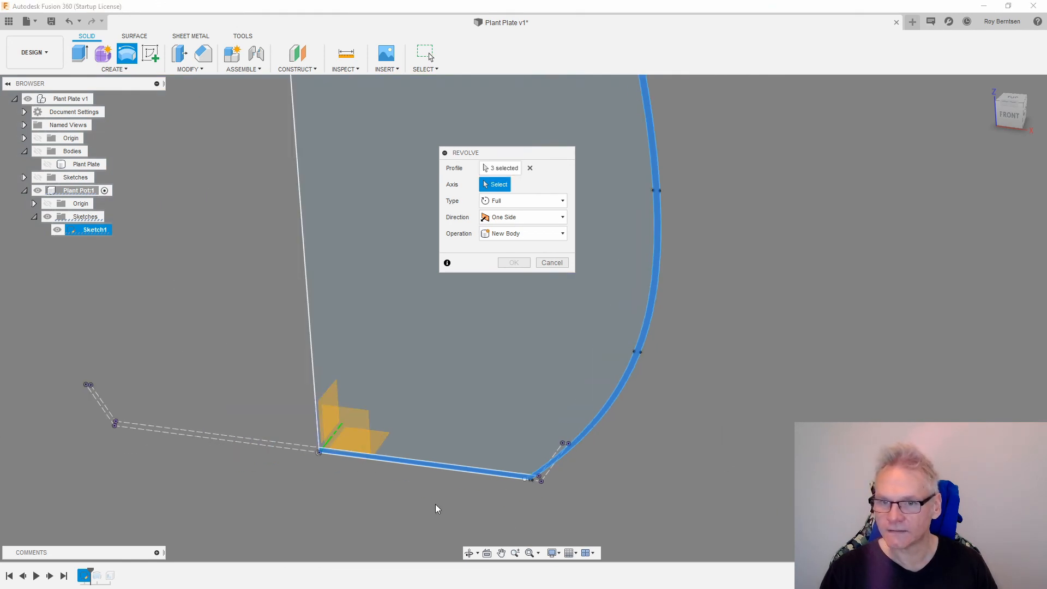
click(319, 417)
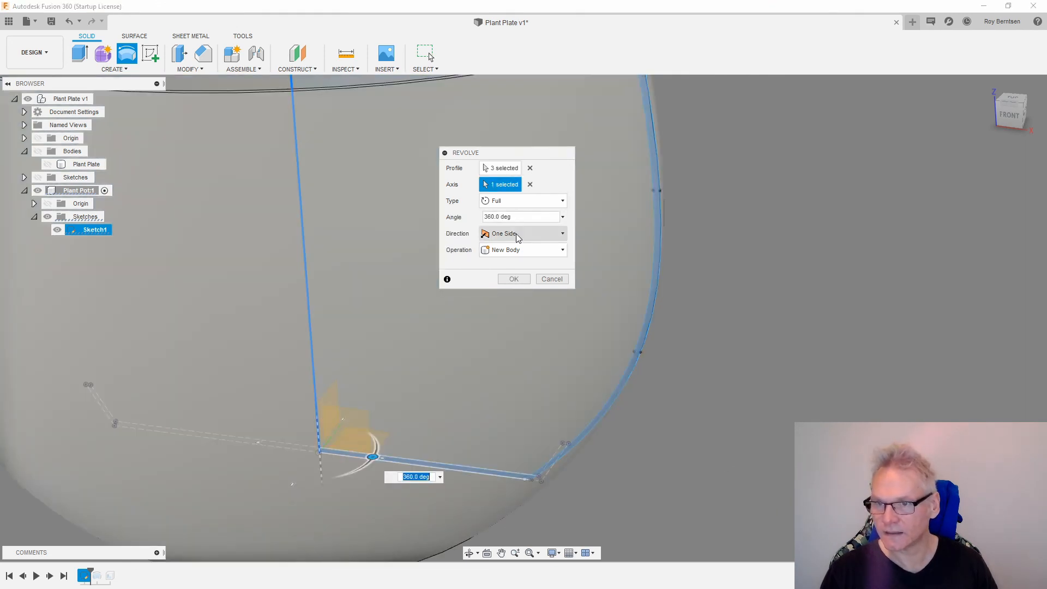
click(514, 280)
scroll(755, 382, down, 3)
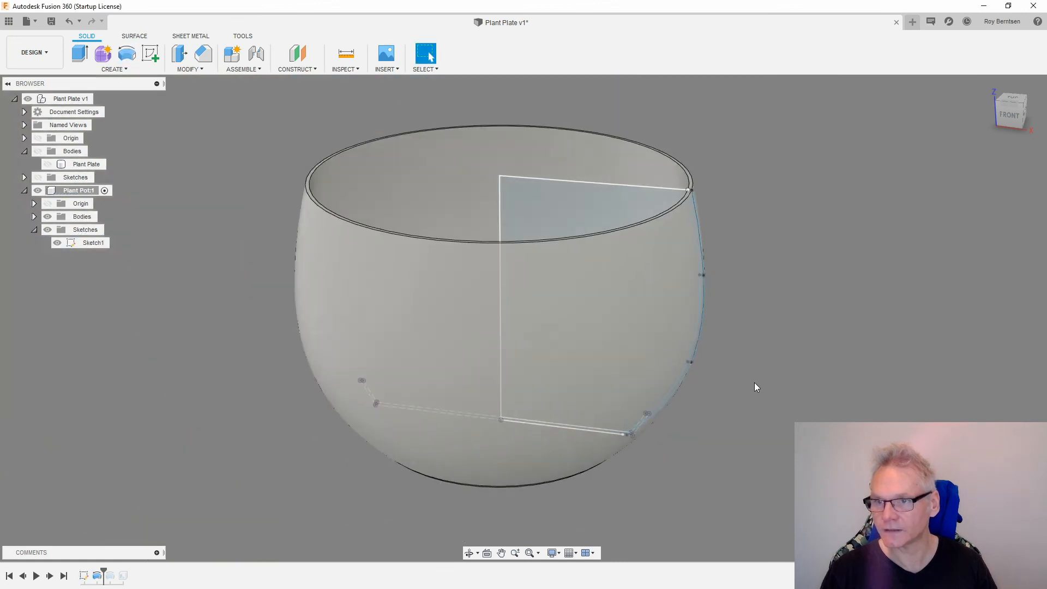
Hide the pot's Sketch1 and apply the black Plastic - Textured - V-Baby appearance from the design to the pot body.
click(56, 243)
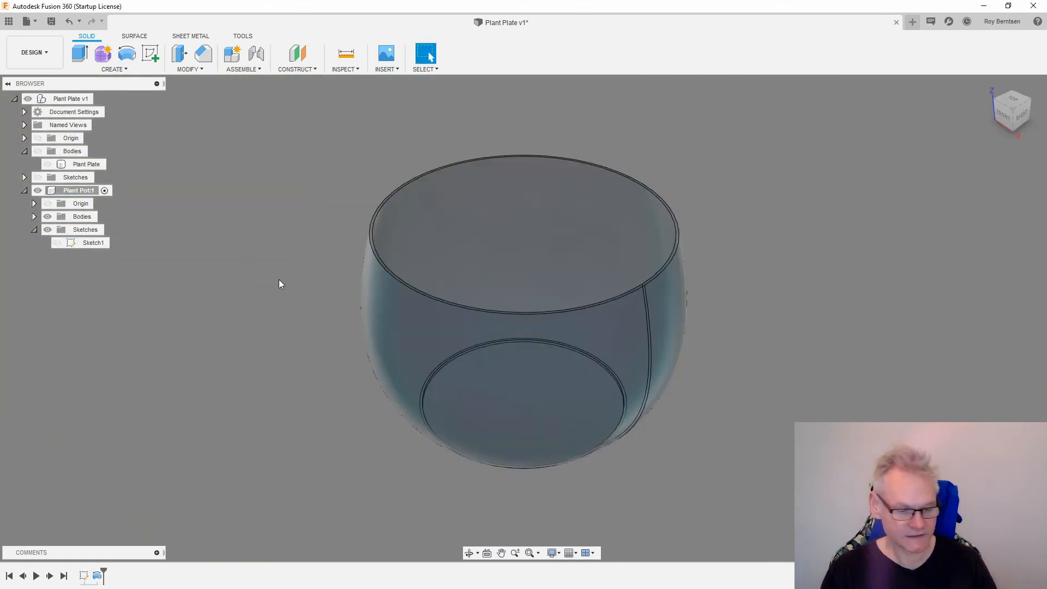
key(a)
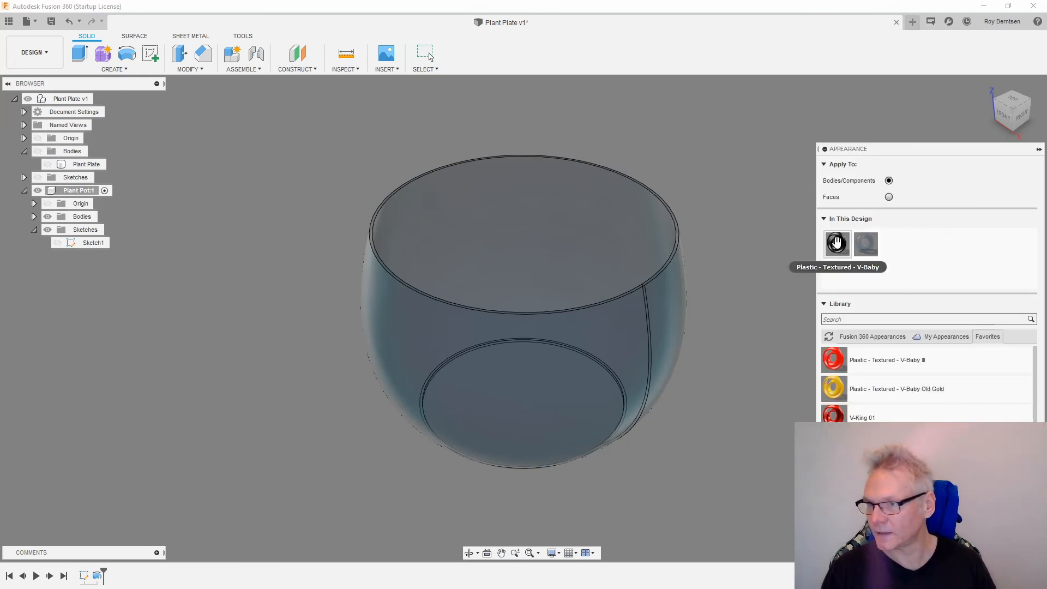
drag(837, 242, 524, 305)
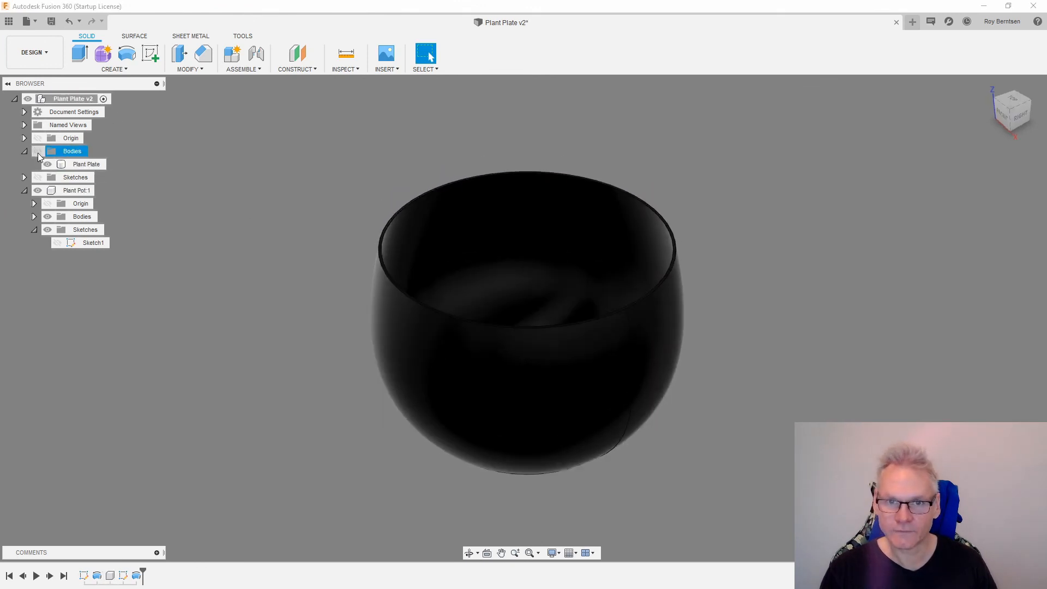
Show the Plant Plate body and give it the red Plastic - Textured - V-Baby appearance from the library favorites.
click(38, 152)
key(a)
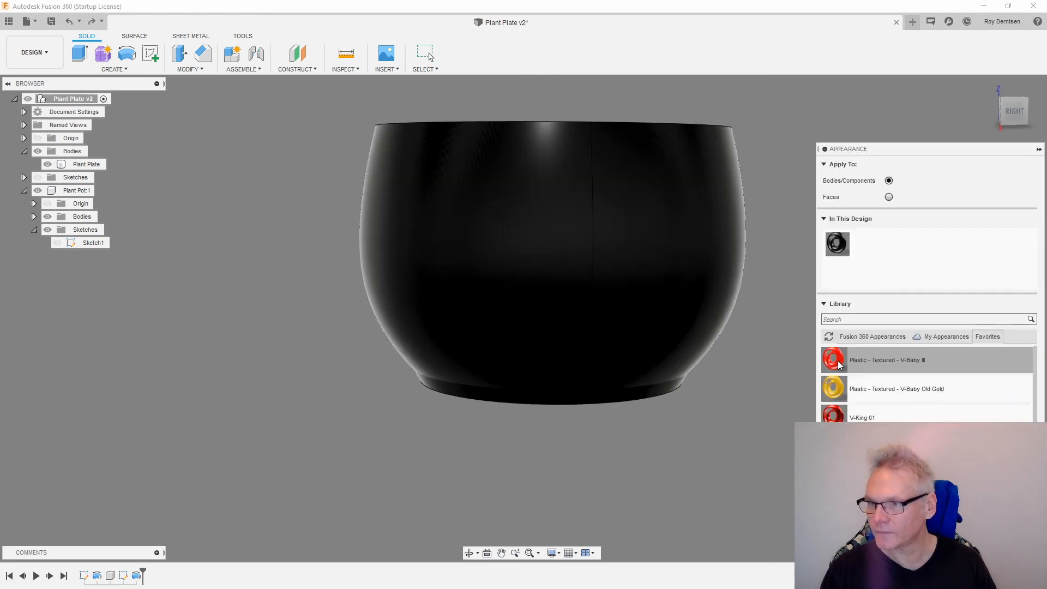
drag(840, 365, 109, 165)
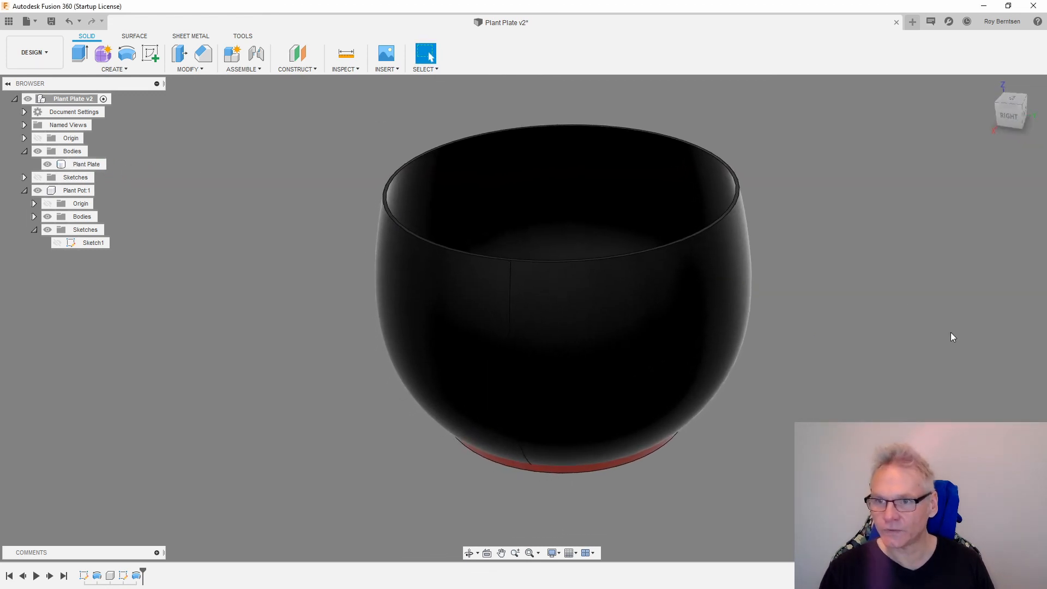
Create a rigid joint from the centre of the pot's underside to the plate's inner floor, hiding the plate while picking the pot's face.
click(38, 153)
click(256, 53)
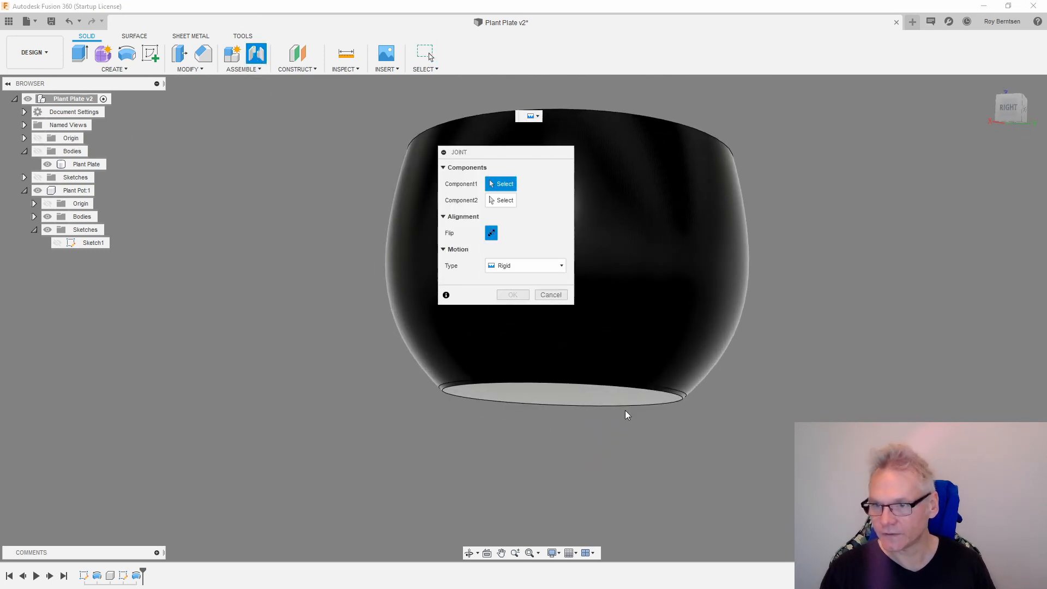
click(596, 401)
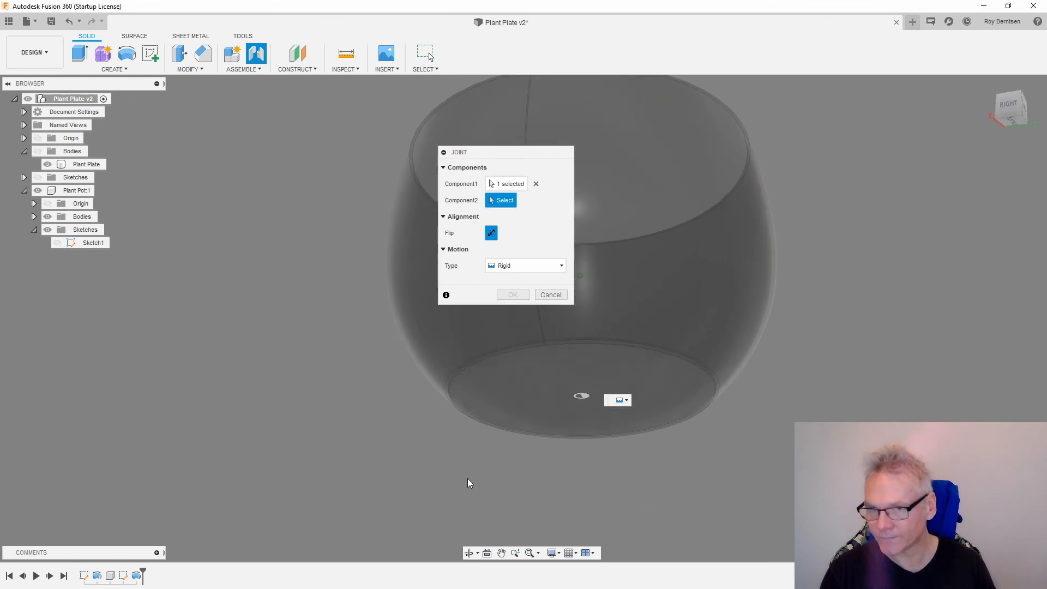
click(37, 152)
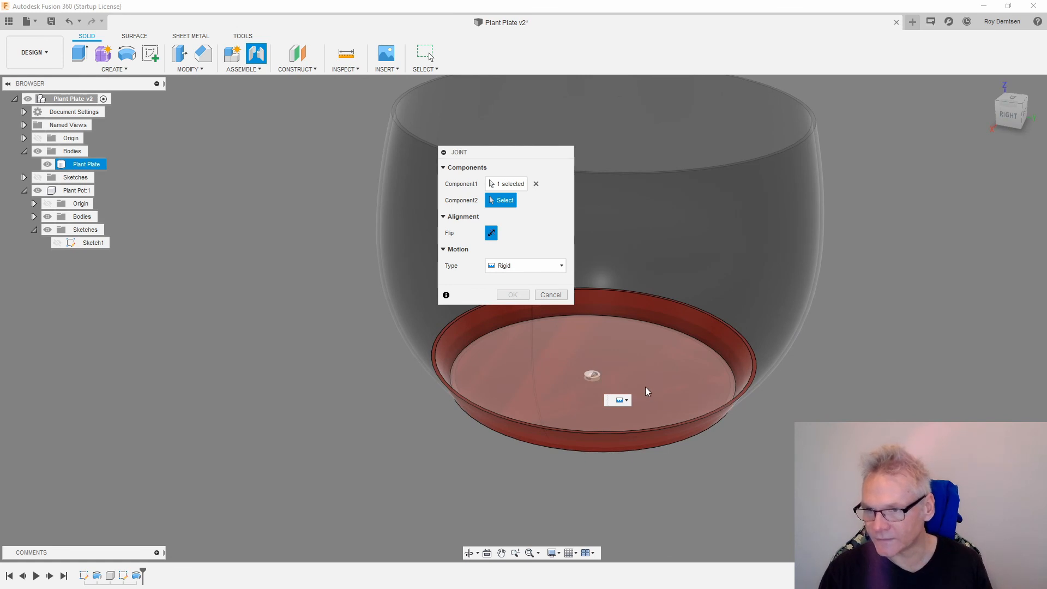
click(648, 390)
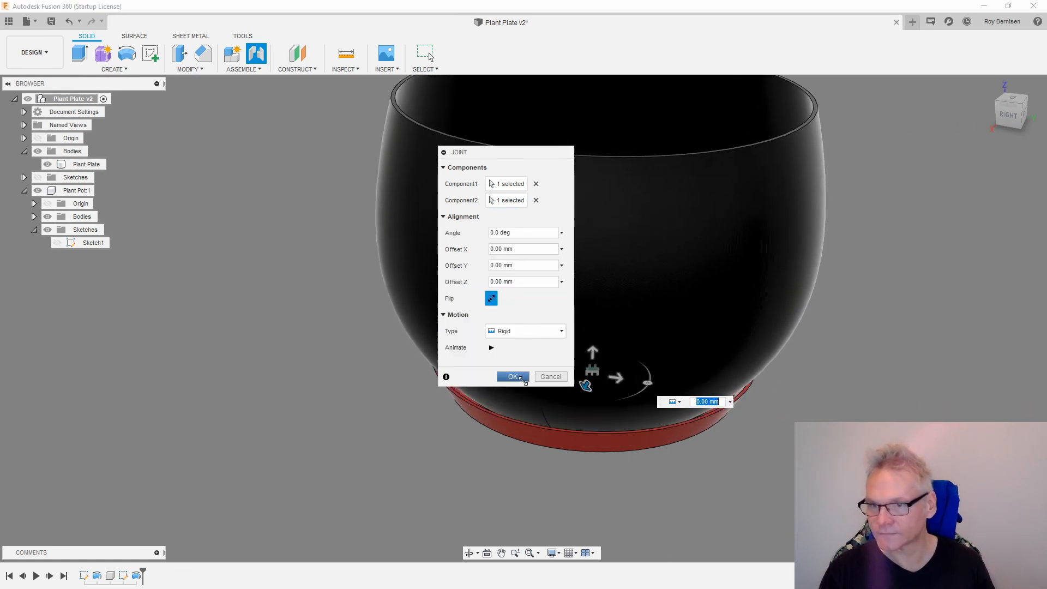
click(518, 376)
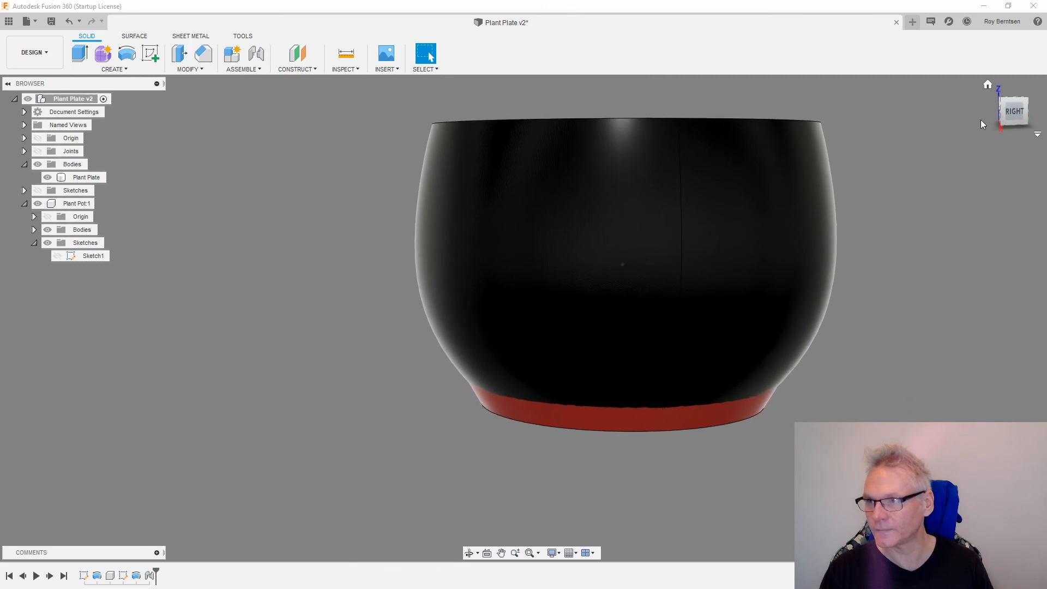
Create a section analysis along the front origin plane and inspect the fit where the pot's wall meets the plate's rim.
click(989, 85)
click(345, 70)
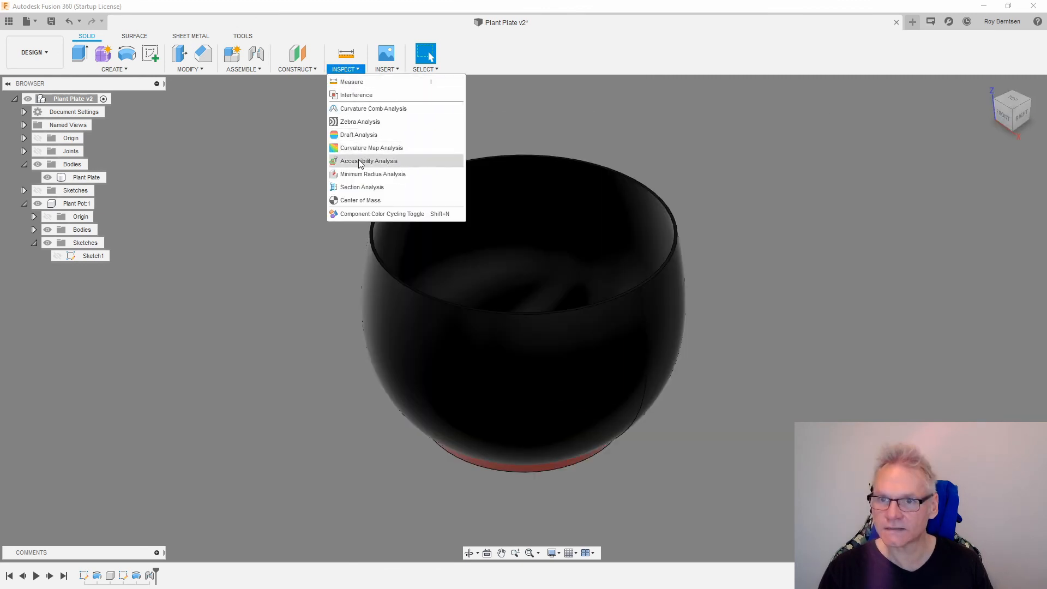
click(360, 187)
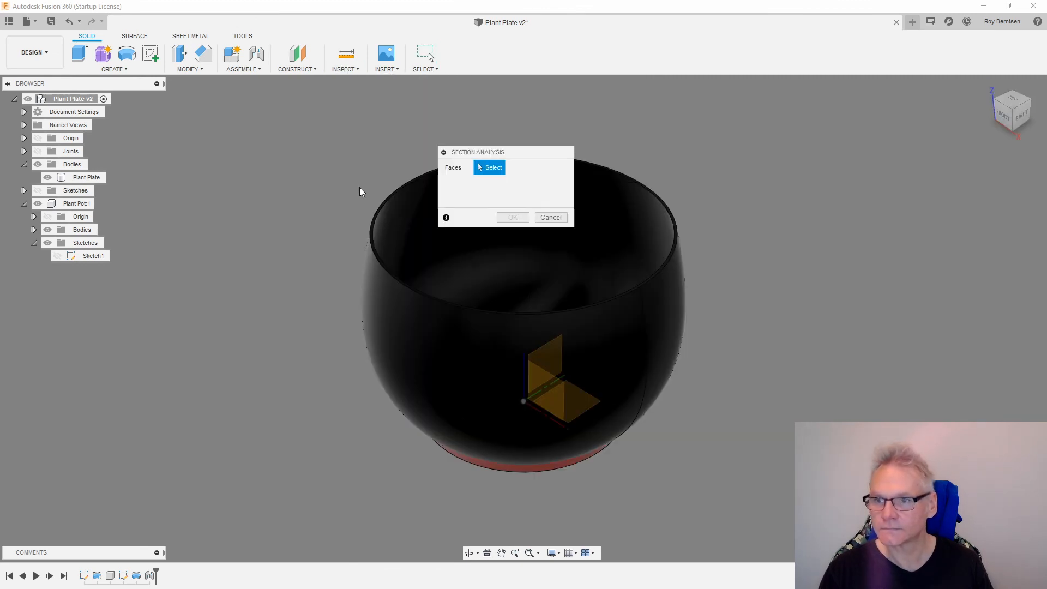
click(563, 415)
click(518, 280)
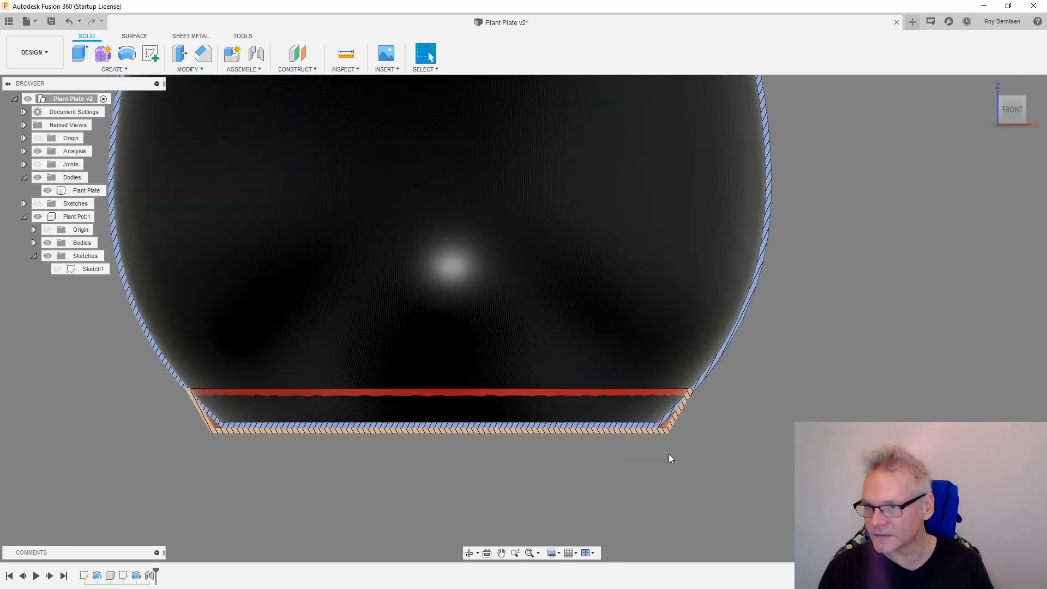
scroll(669, 454, up, 3)
scroll(666, 453, down, 1)
scroll(787, 404, down, 2)
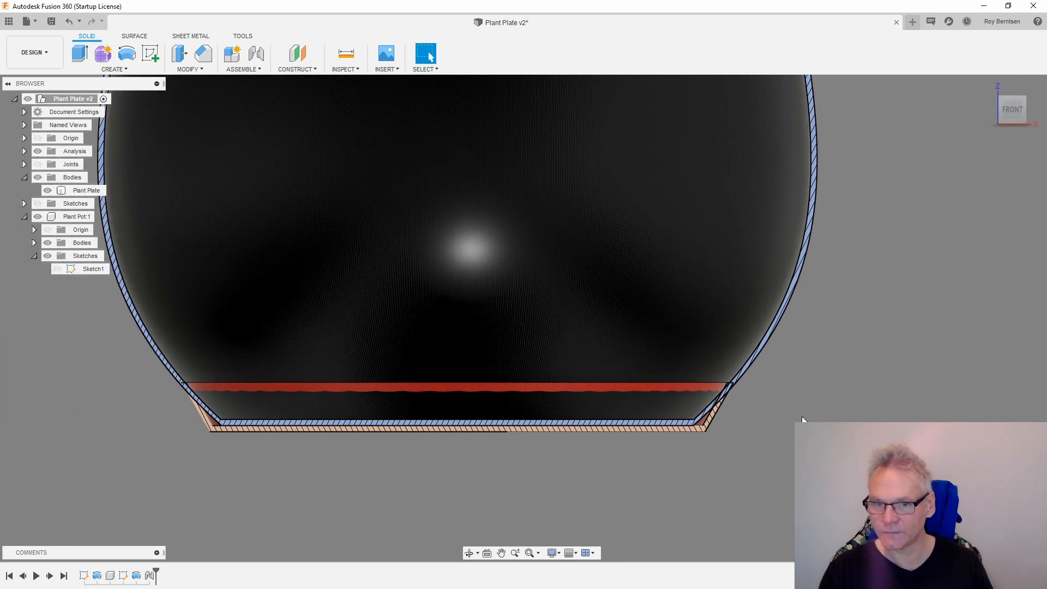
scroll(795, 414, up, 4)
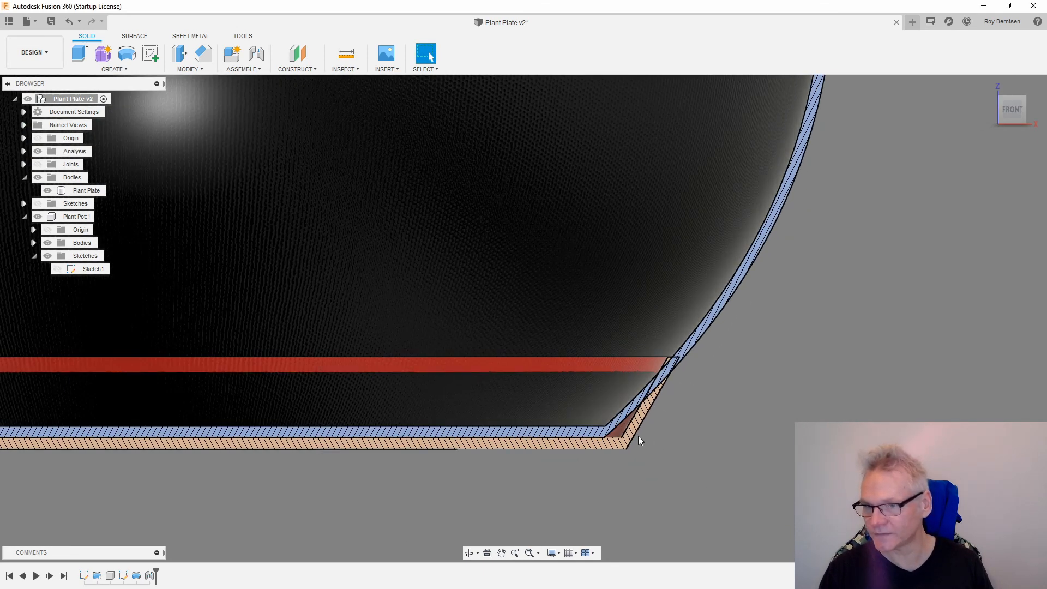
scroll(809, 401, down, 3)
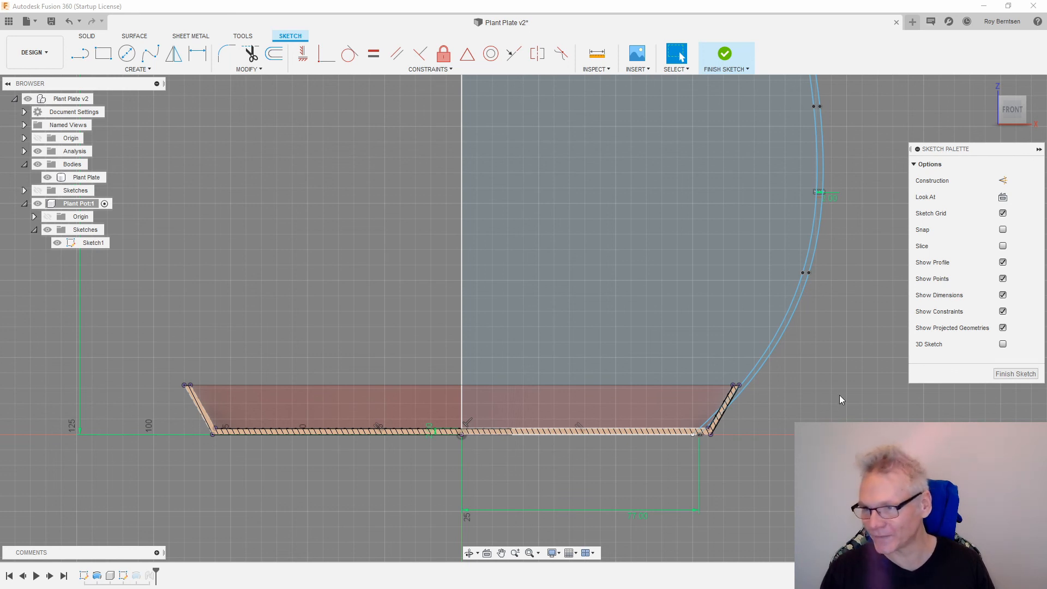
Reshape the lower part of the pot's side spline in Sketch1 so the wall clears the inside of the plate's rim.
scroll(638, 543, down, 3)
scroll(805, 343, up, 2)
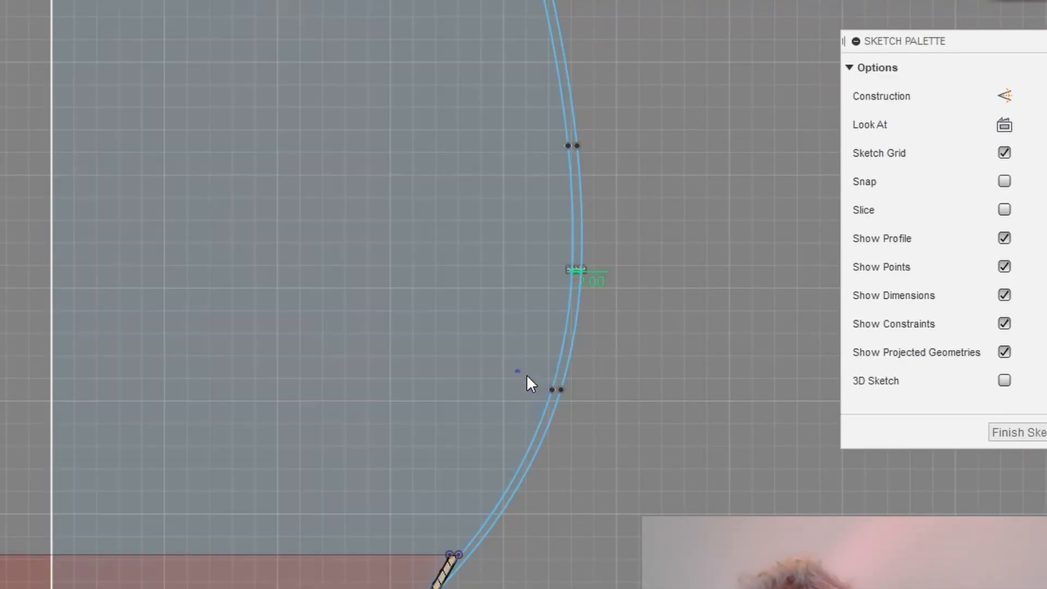
drag(527, 374, 628, 411)
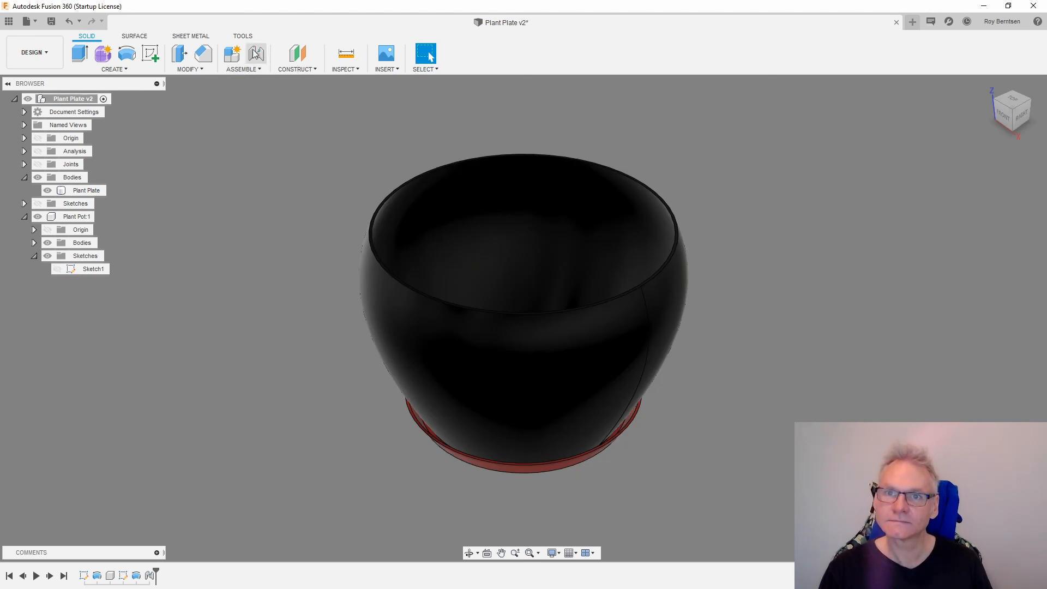
Export the pot for 3D printing as a mesh with Medium refinement.
click(243, 36)
click(82, 53)
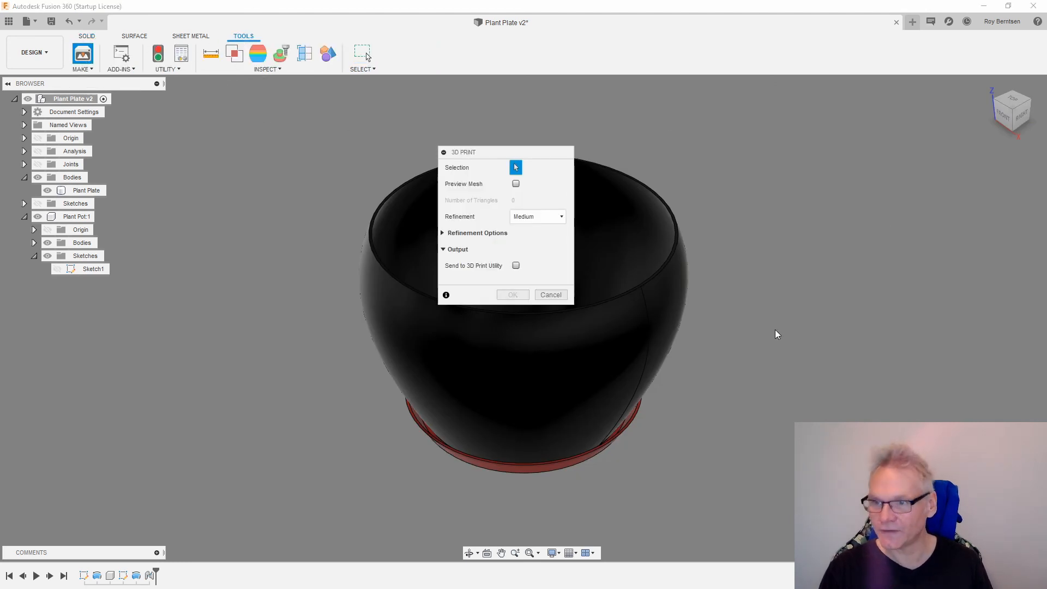
click(671, 310)
click(523, 297)
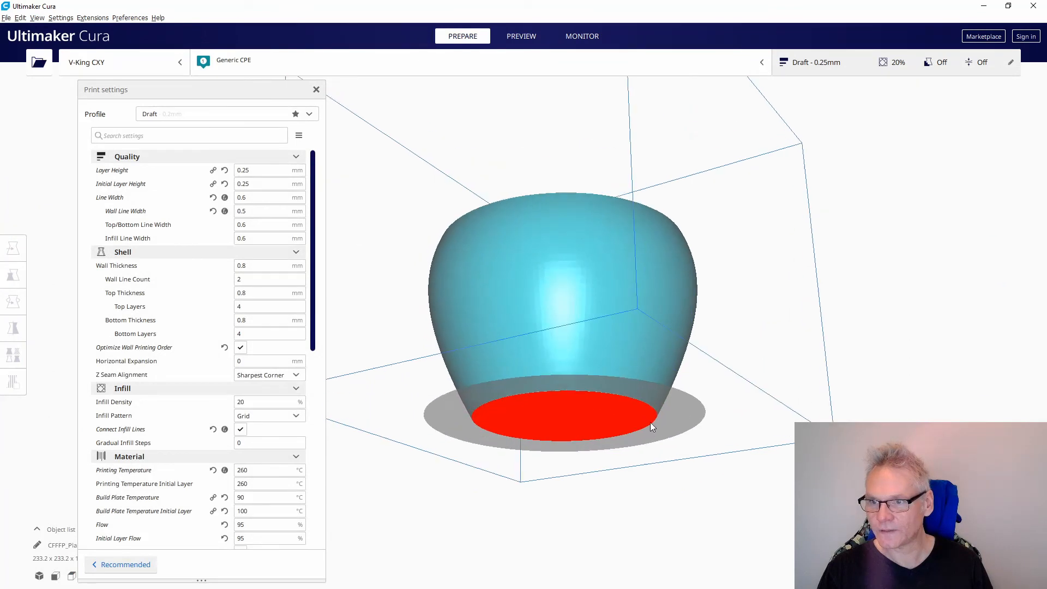
In Ultimaker Cura, examine the pot's underside and preview its sliced wall and floor layers.
right_drag(650, 422, 644, 513)
scroll(648, 354, up, 2)
middle_drag(648, 353, 654, 381)
scroll(712, 385, up, 3)
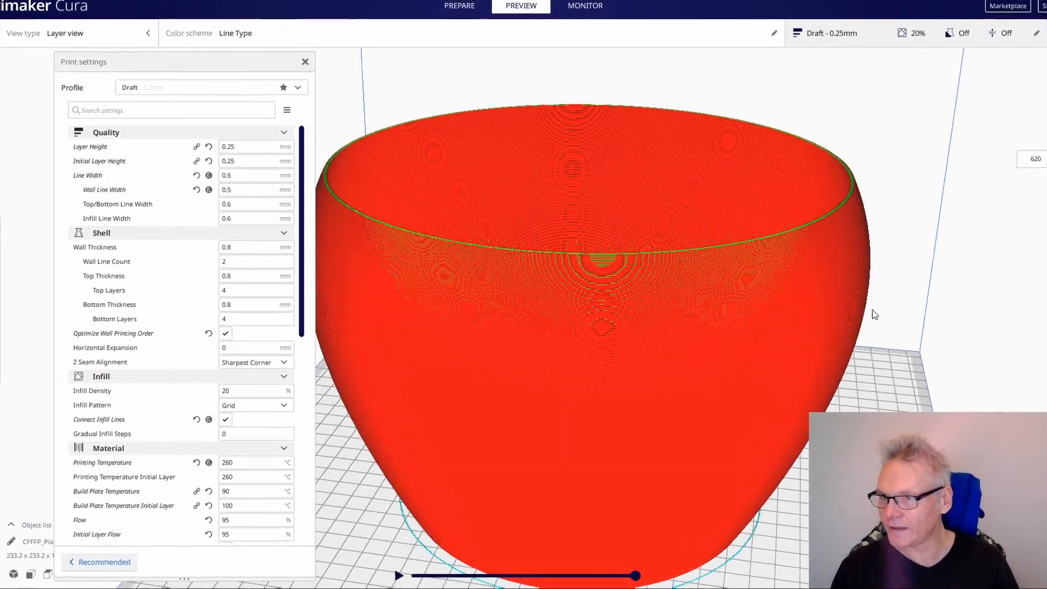
right_drag(868, 318, 881, 361)
scroll(983, 264, up, 2)
scroll(897, 231, up, 2)
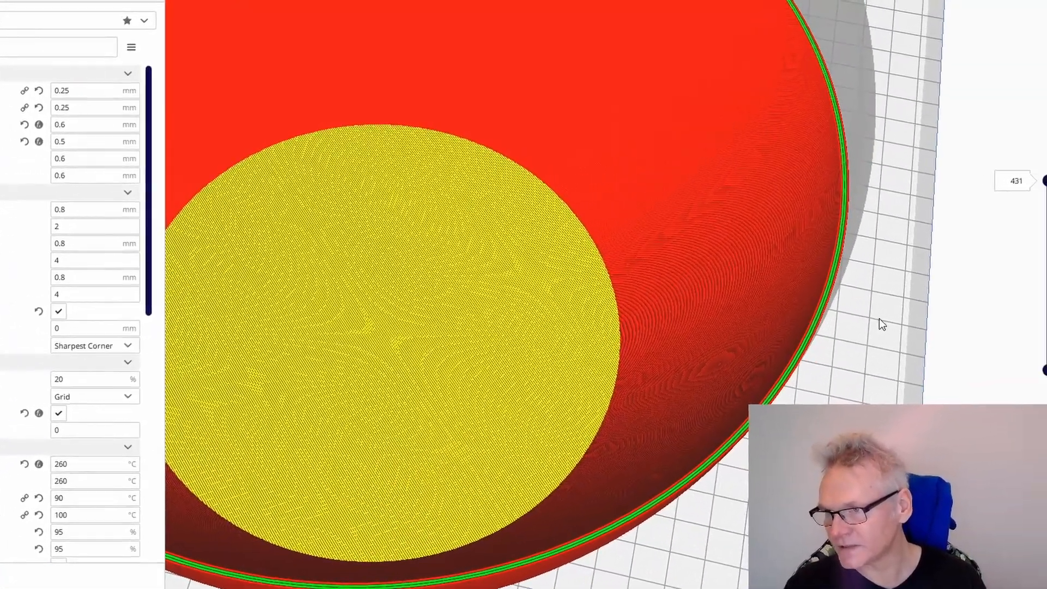
right_drag(936, 309, 927, 266)
right_drag(816, 283, 818, 238)
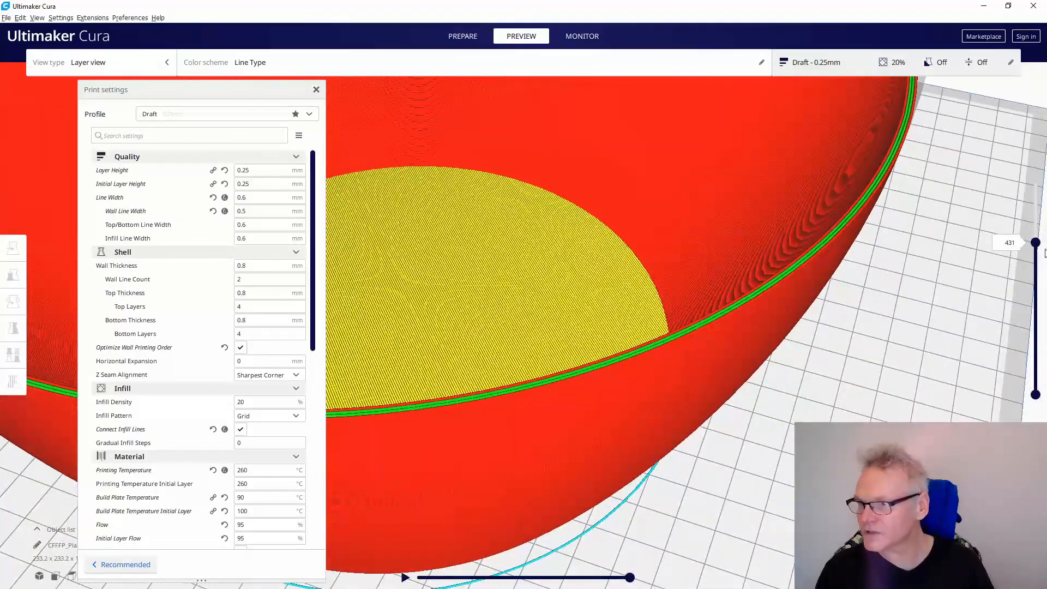
drag(1036, 243, 1033, 189)
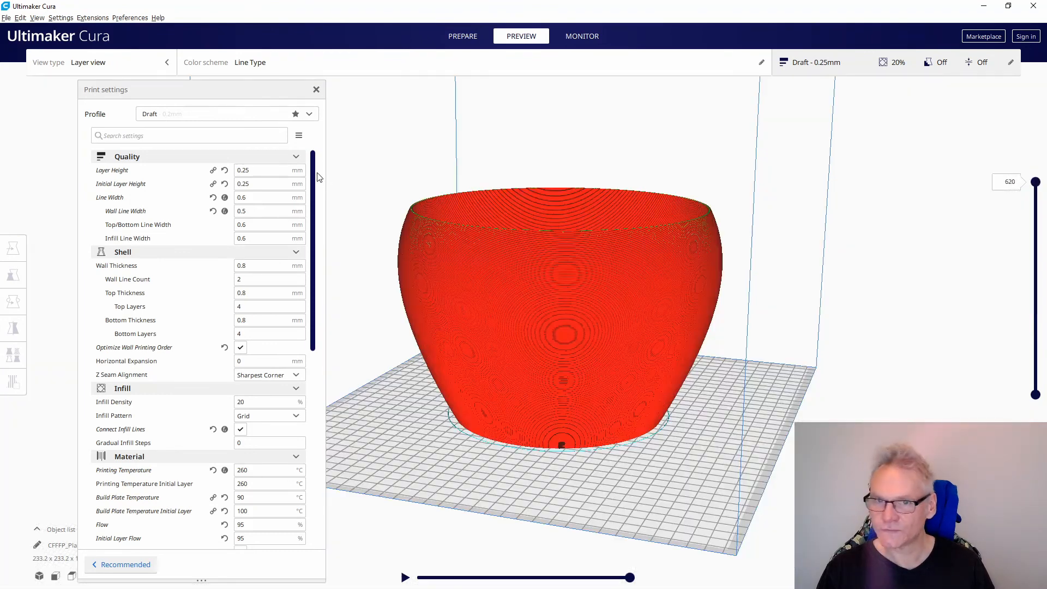
Set the layer height to 0.3 mm and inspect the re-sliced pot.
mouse_move(267, 172)
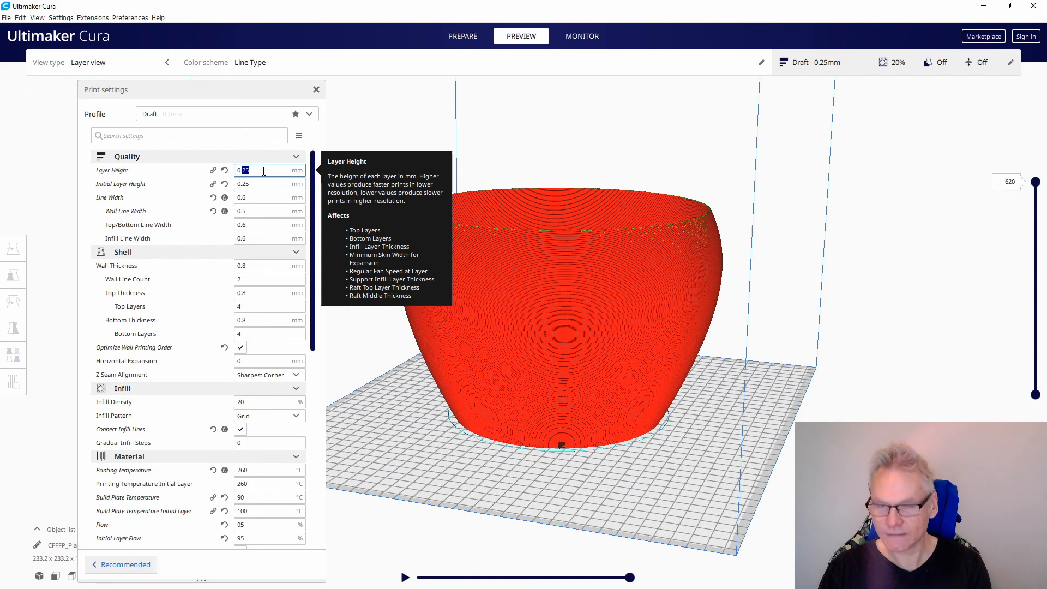
text(3)
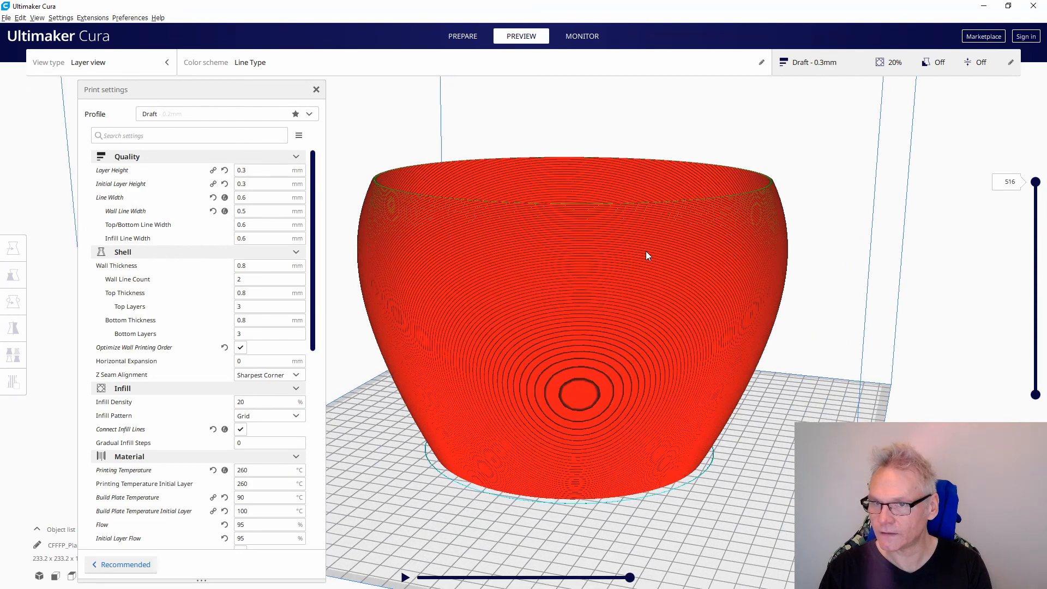
right_drag(648, 256, 653, 283)
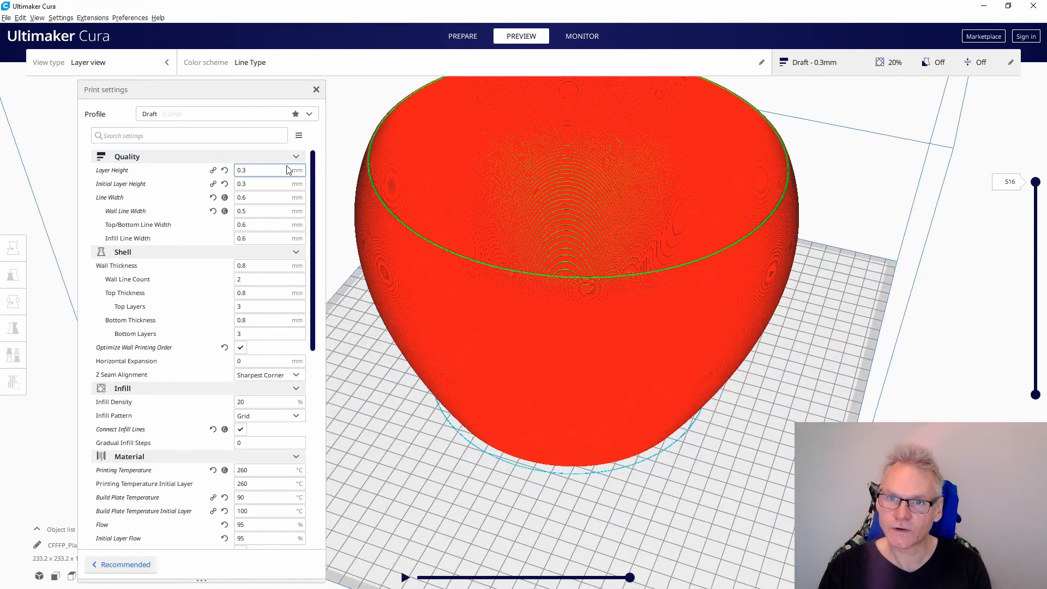
Set the layer height to 0.4 mm and step down through the preview layers to inspect the pot's inner wall.
mouse_move(277, 173)
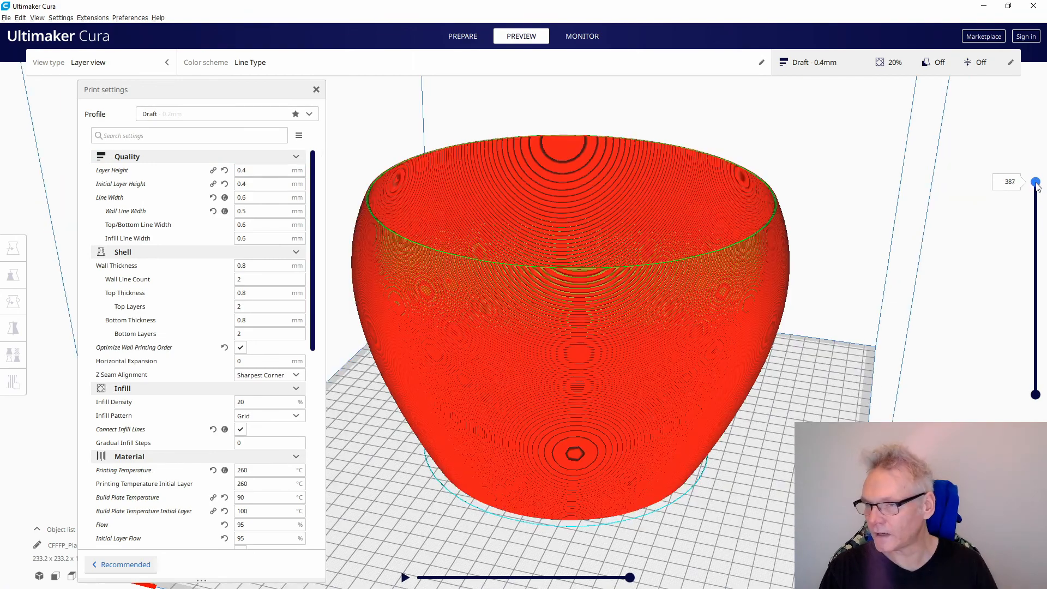
key(Down)
key(Down)
key(Down)
key(Down)
key(Down)
key(Down)
key(Down)
key(Down)
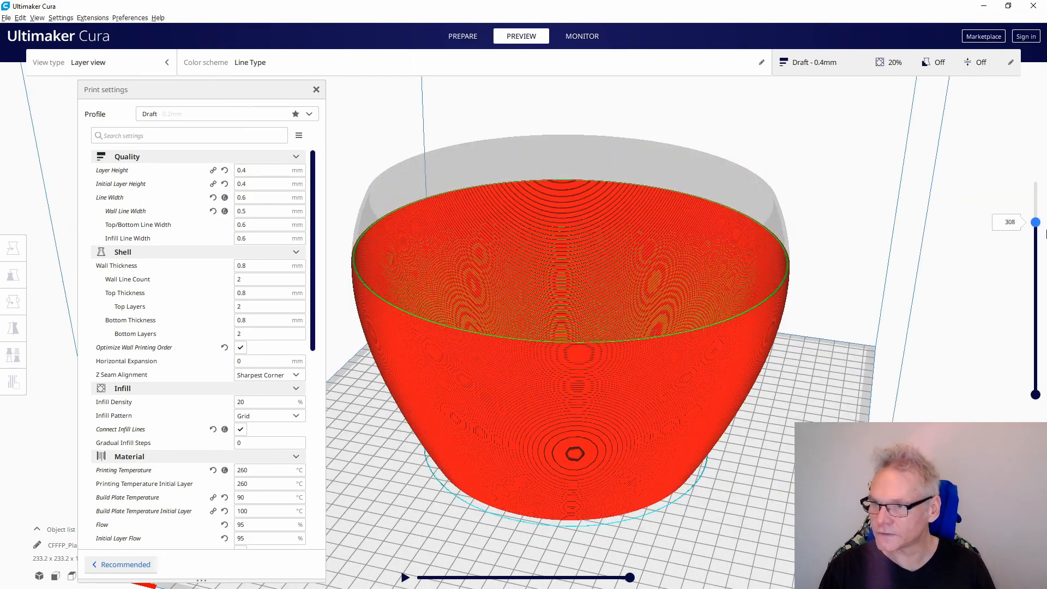
scroll(600, 327, up, 3)
right_drag(649, 327, 649, 256)
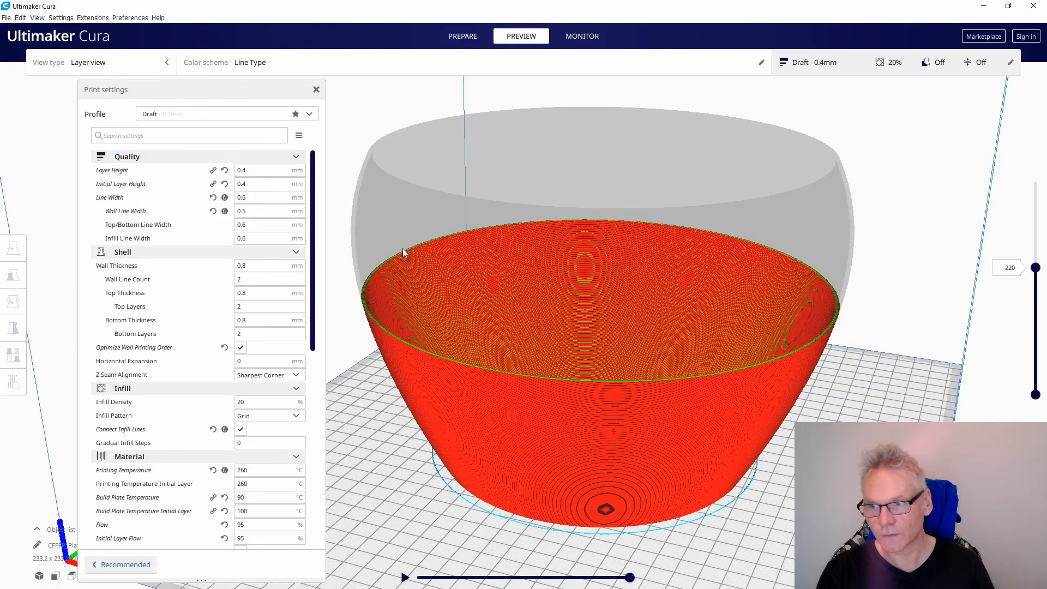
Set the printing temperature to 265 °C and inspect the pot's layers in the preview.
scroll(261, 355, down, 6)
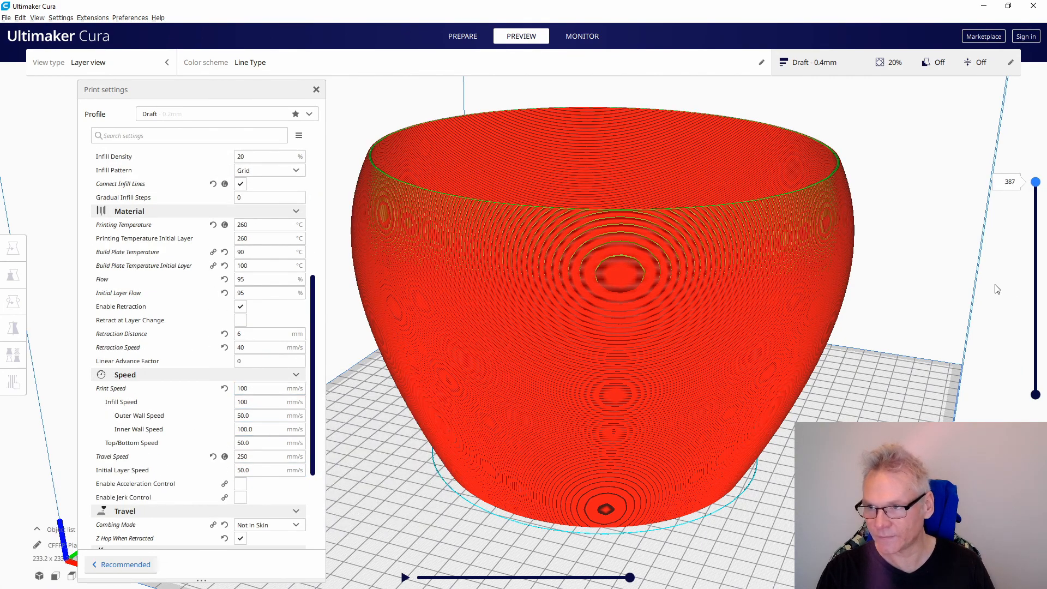
drag(1033, 186, 1023, 275)
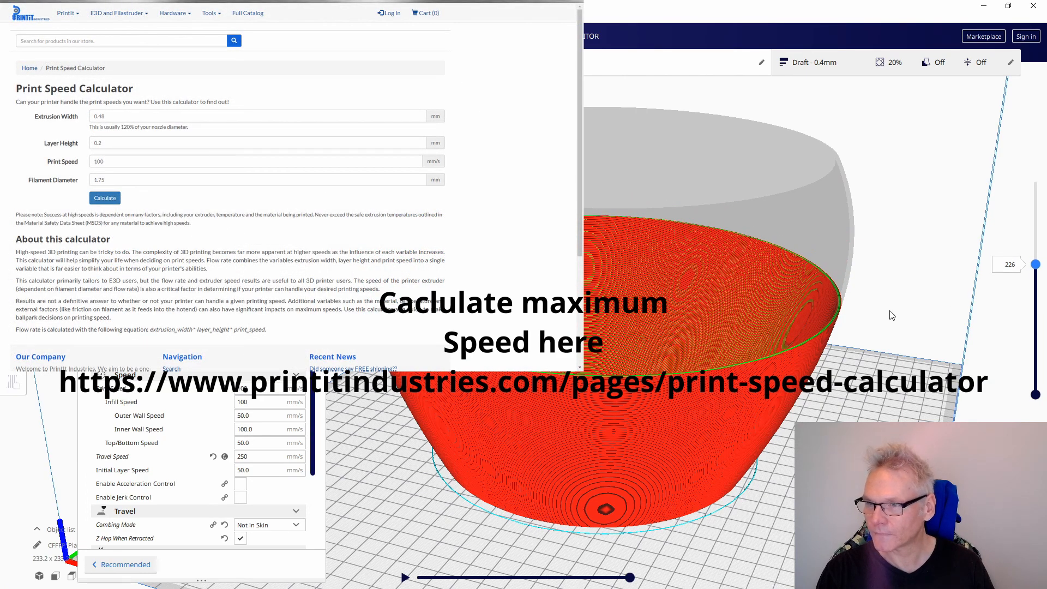
right_drag(891, 315, 886, 327)
scroll(885, 313, up, 1)
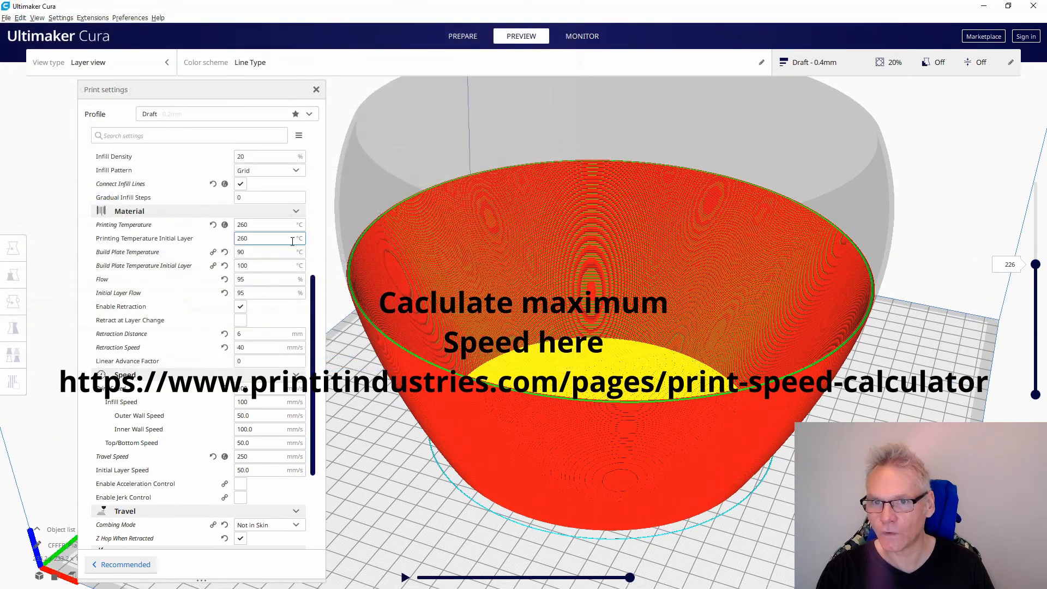
scroll(292, 241, up, 5)
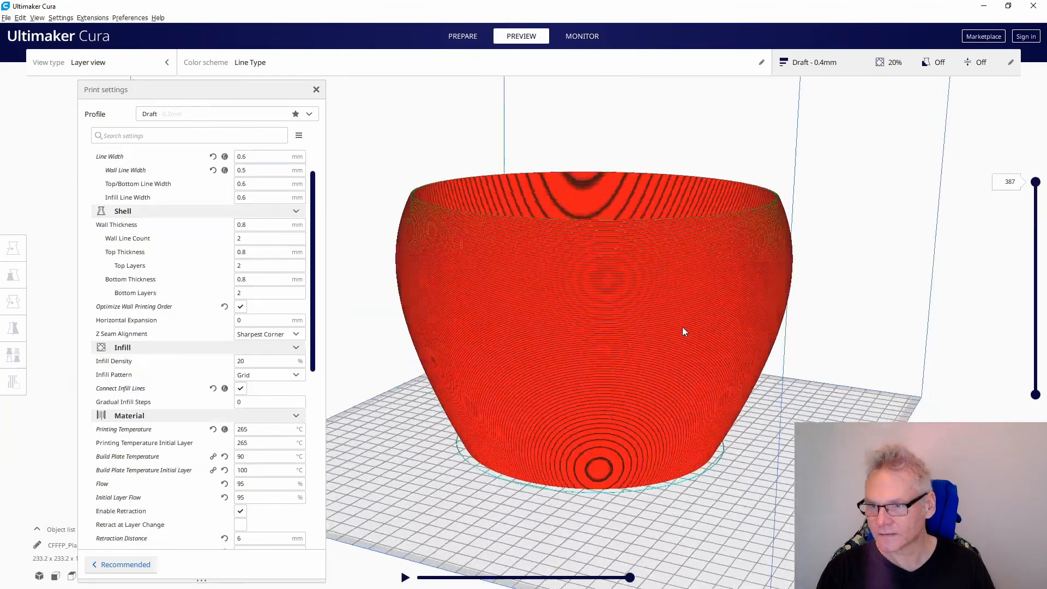
right_drag(683, 328, 678, 386)
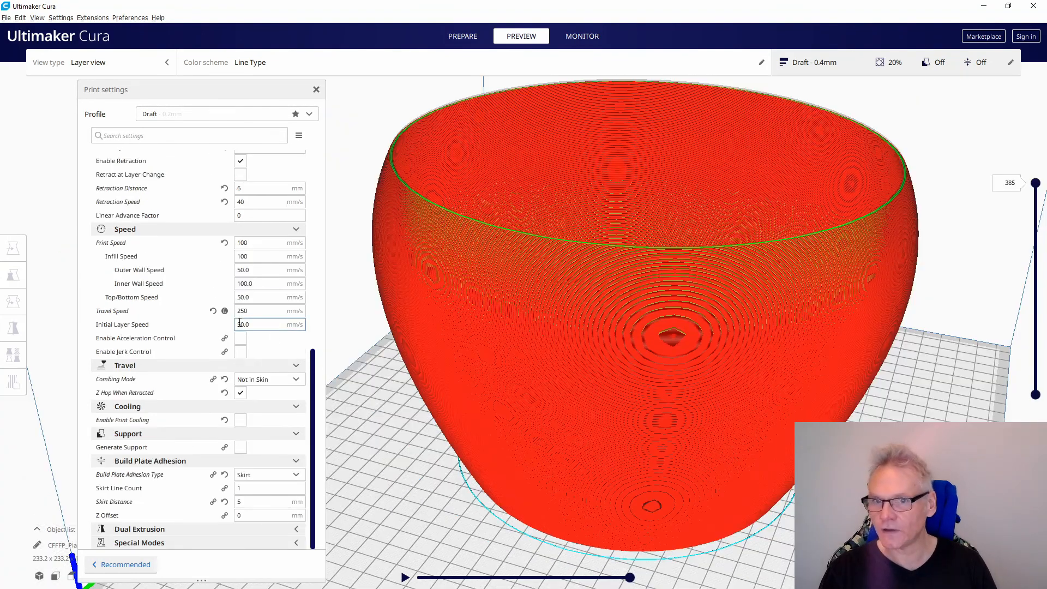
Set the outer wall speed to 60 mm/s and preview the pot's lower layers.
click(258, 274)
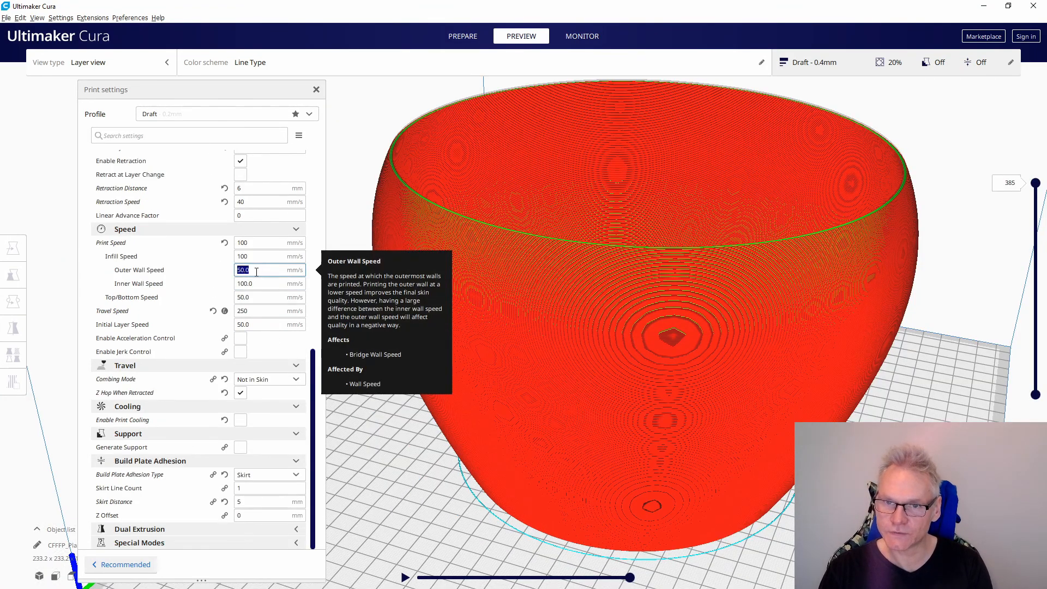
text(60)
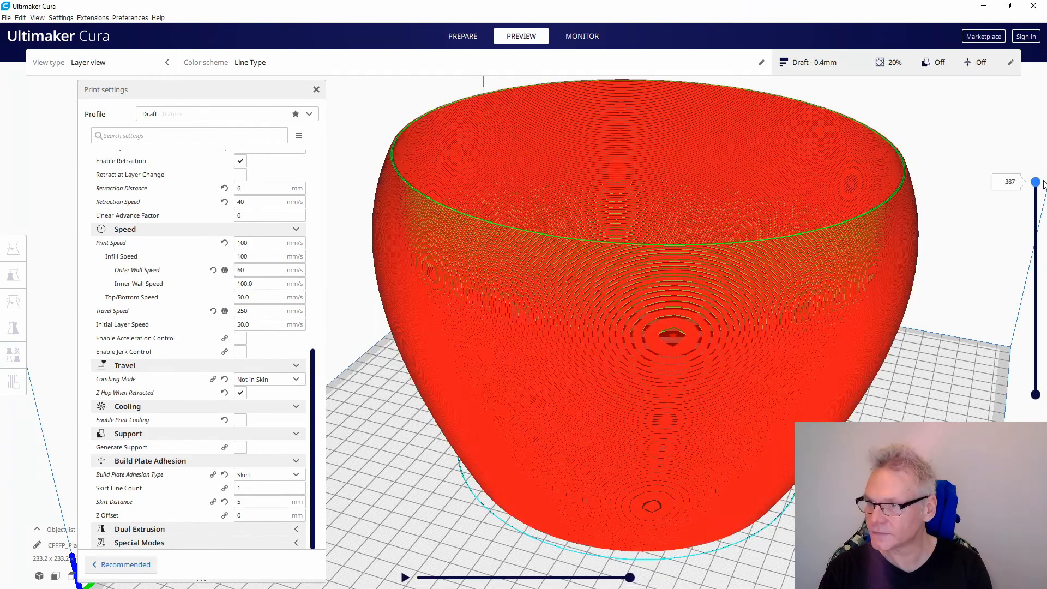
drag(1043, 192, 1040, 298)
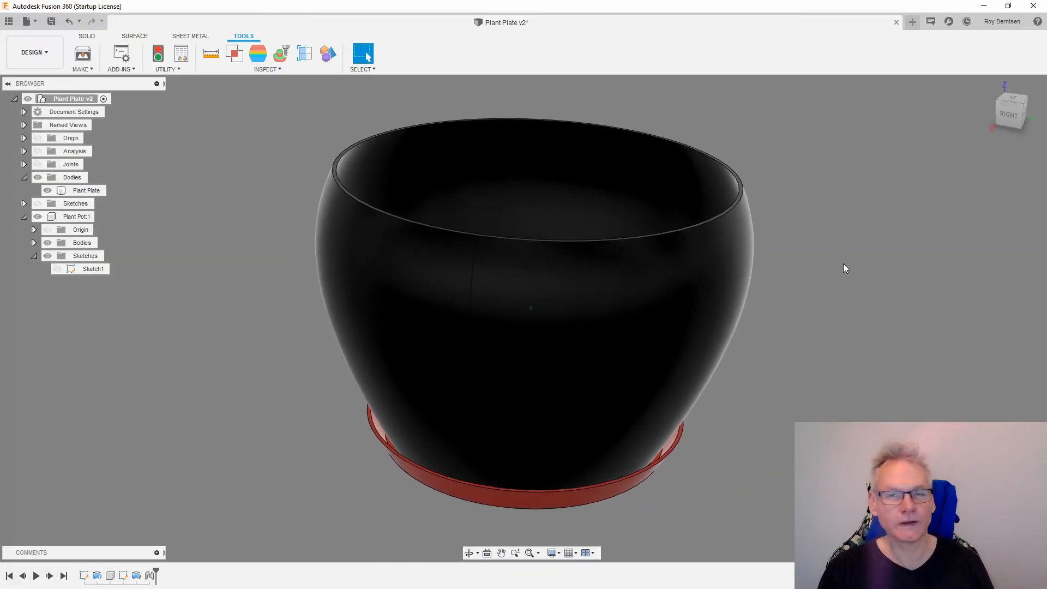